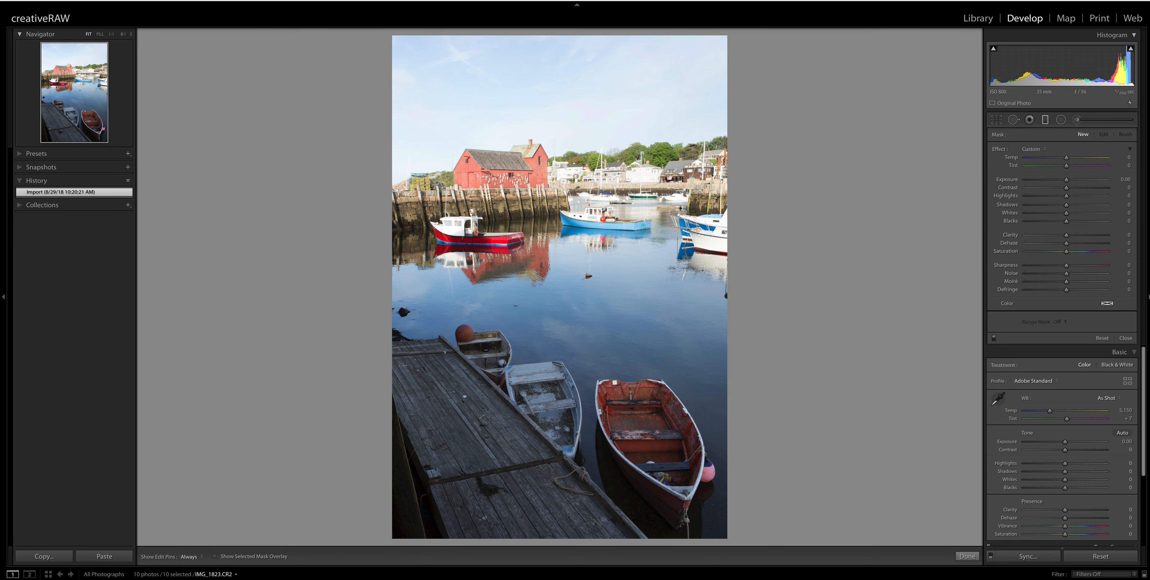
Step: Compare the three bracketed harbor exposures IMG_1823.CR2, IMG_1824.CR2 and IMG_1825.CR2 by displaying them one after another
left_click(253, 579)
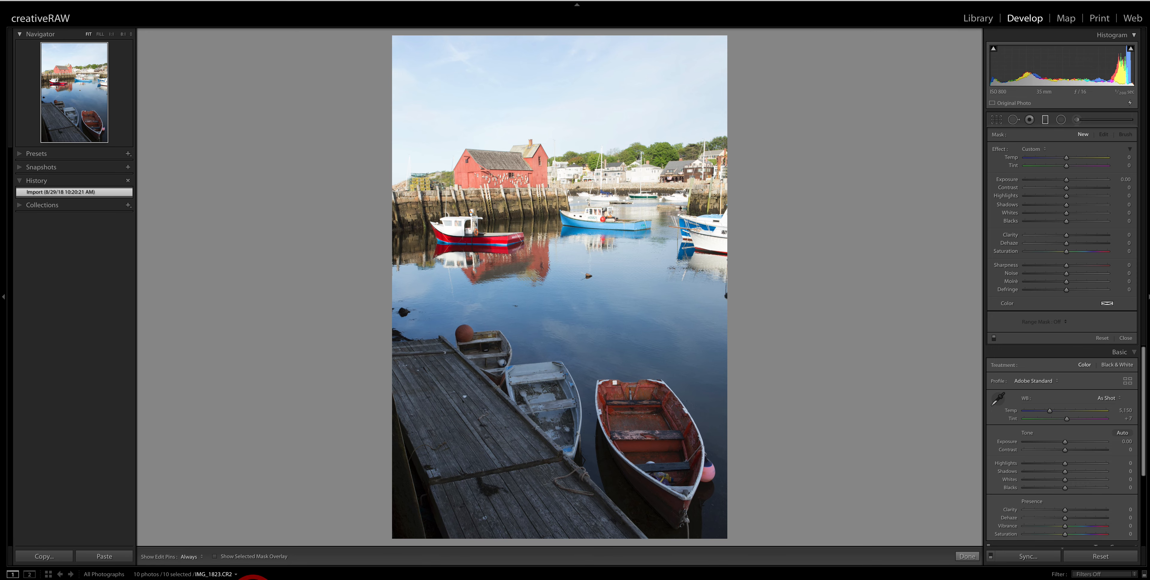
left_click(285, 579)
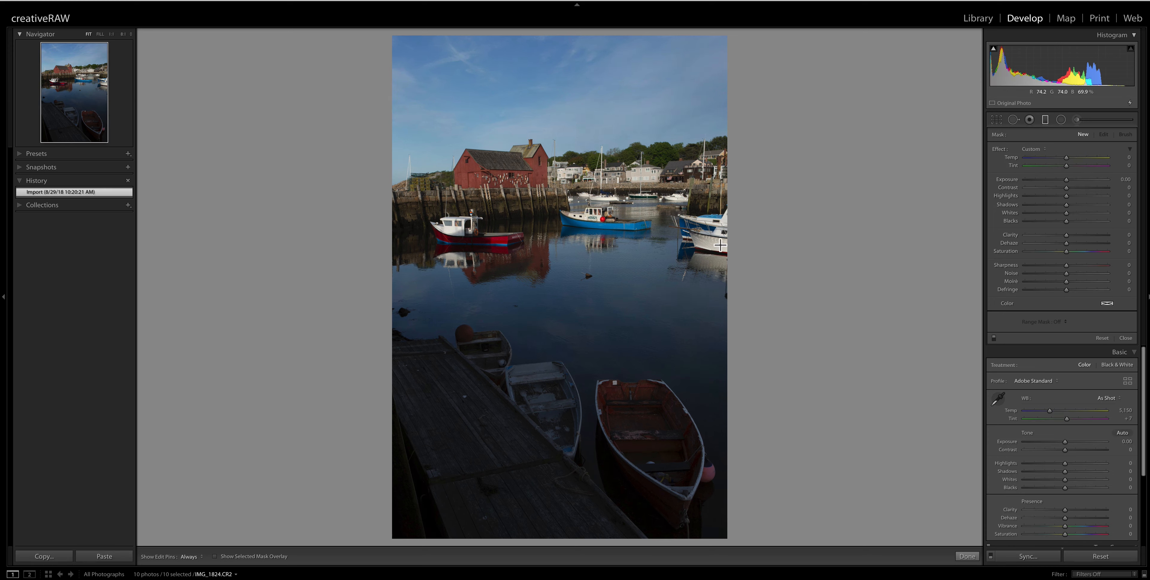
key("Right")
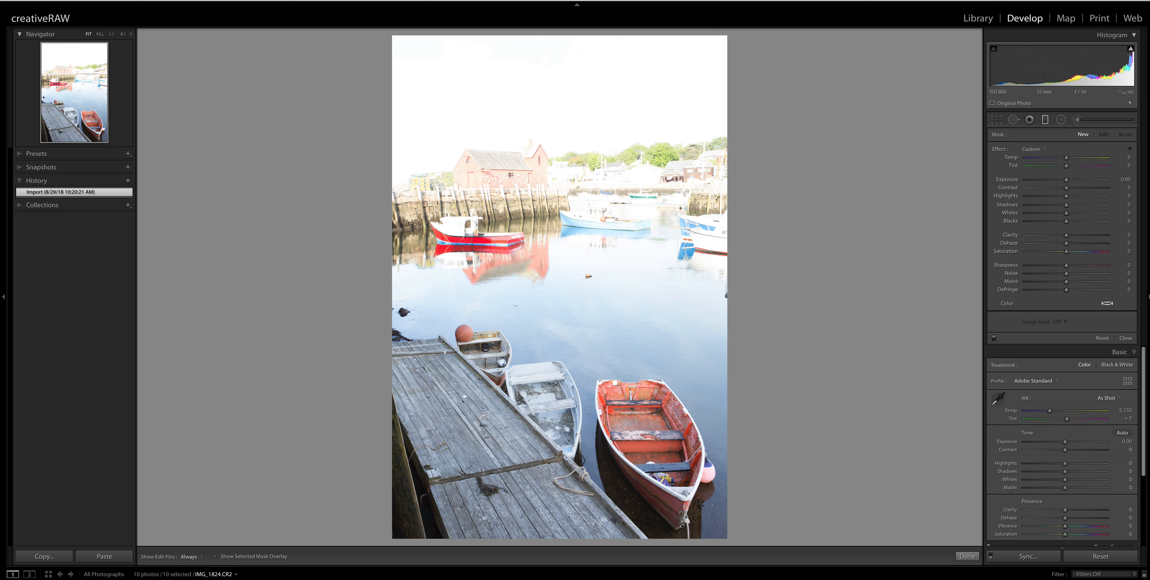
key("Left")
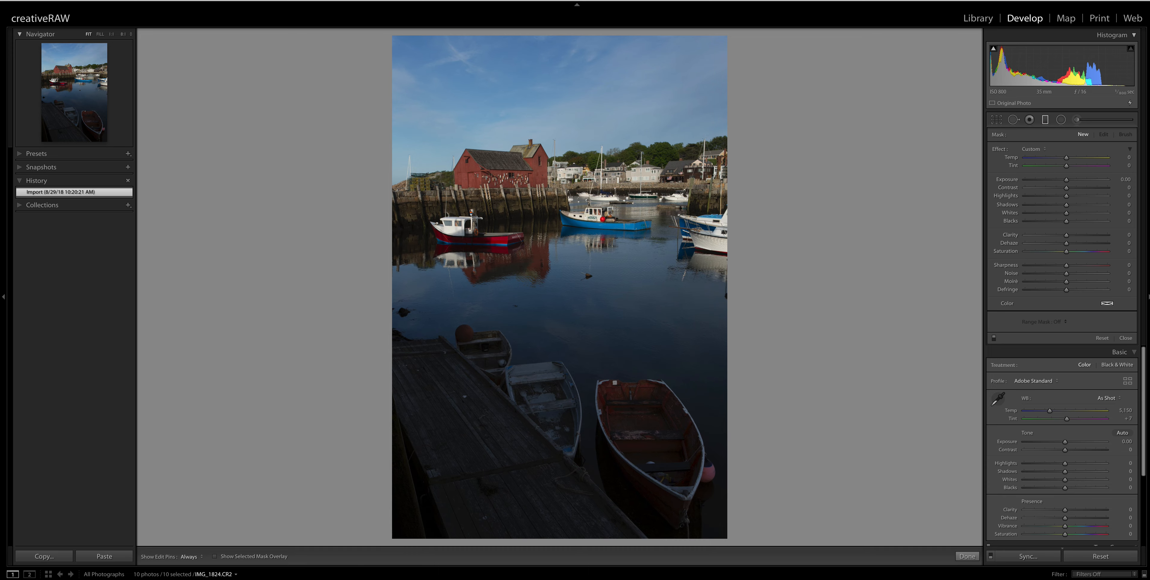
key("Left")
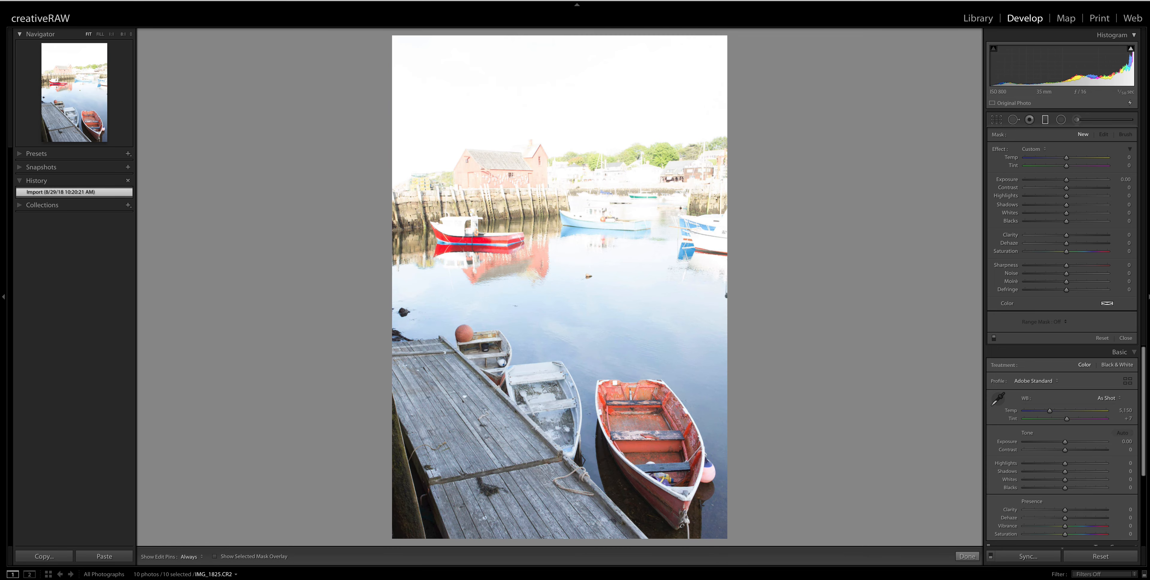
left_click(258, 579)
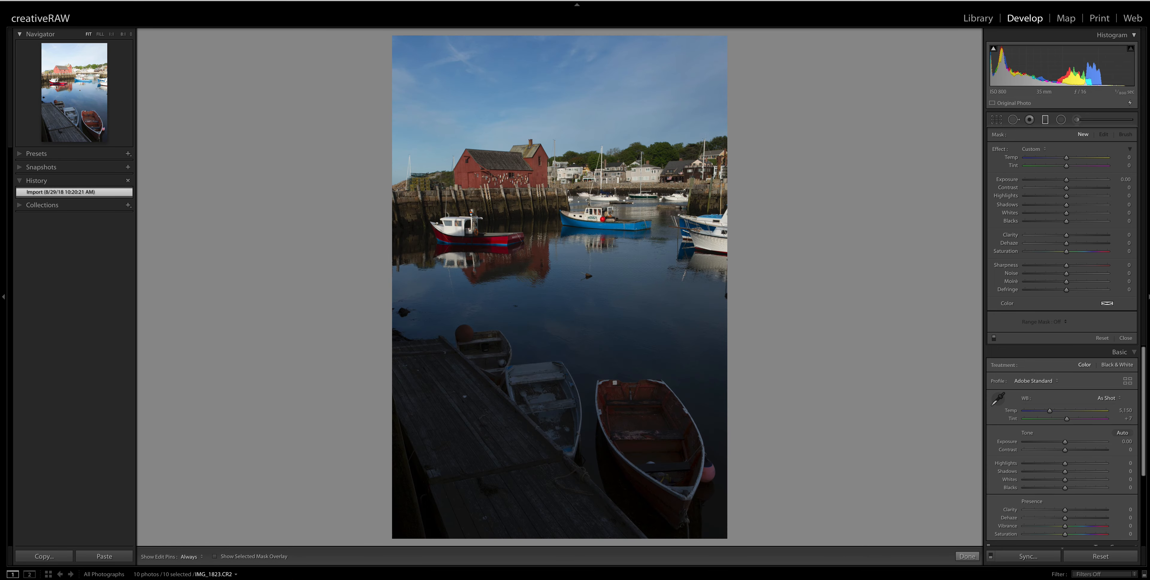
left_click(254, 578)
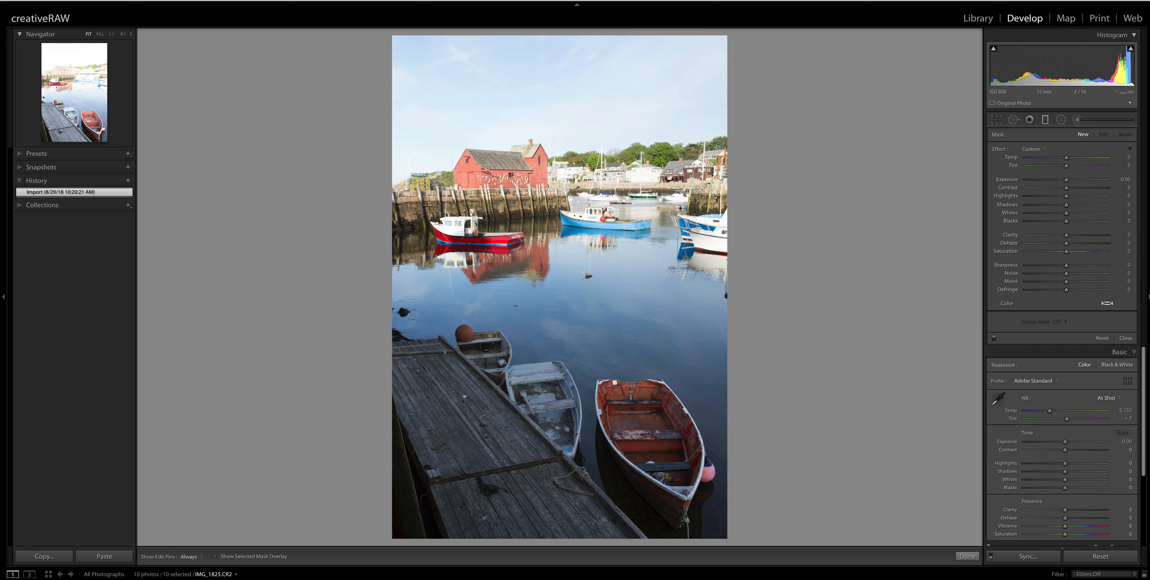
left_click(320, 576)
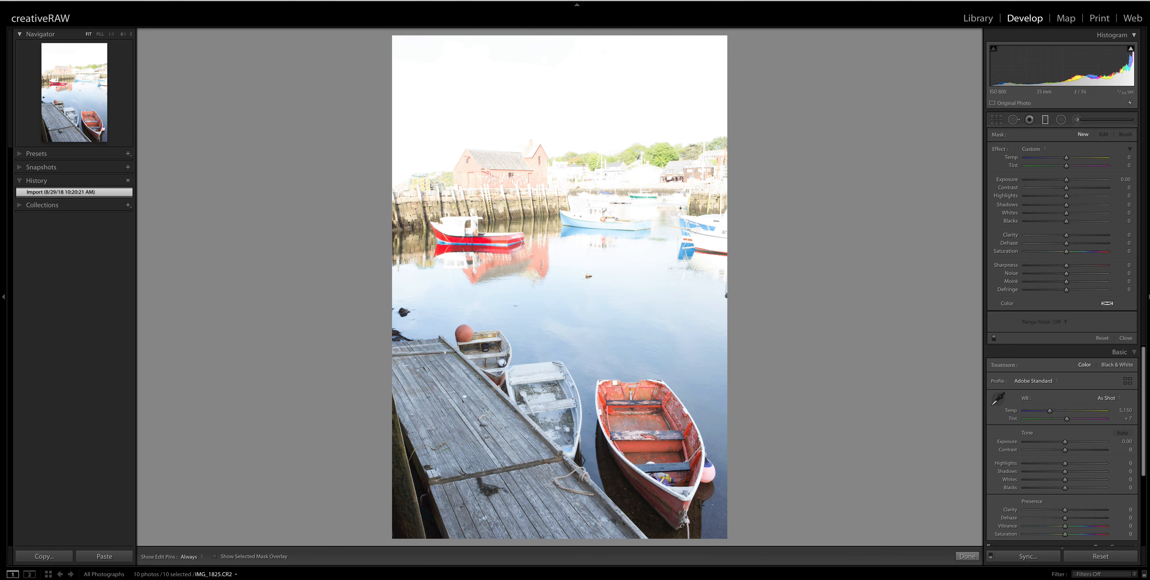
left_click(284, 578)
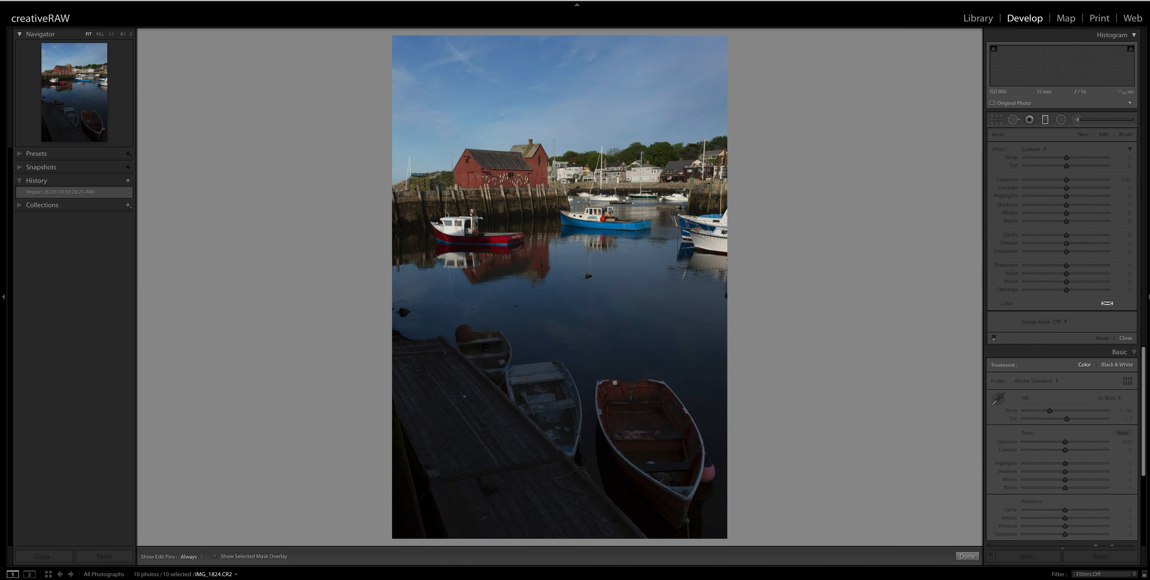
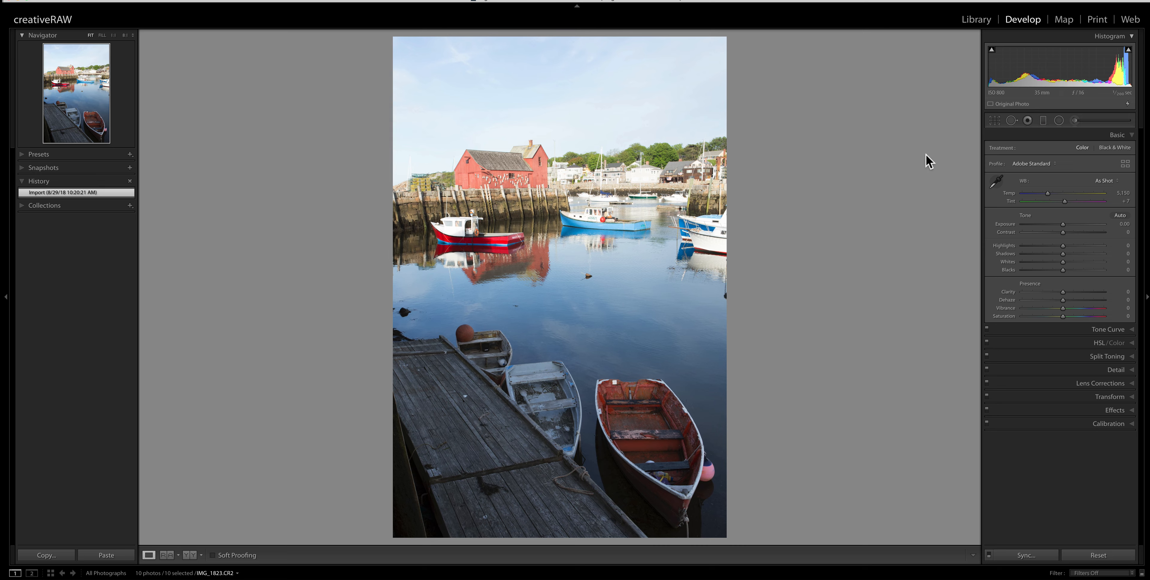
Step: Show the clipping indicators and examine shadow and highlight clipping across the harbor exposures, and hide the indicators again
key("j")
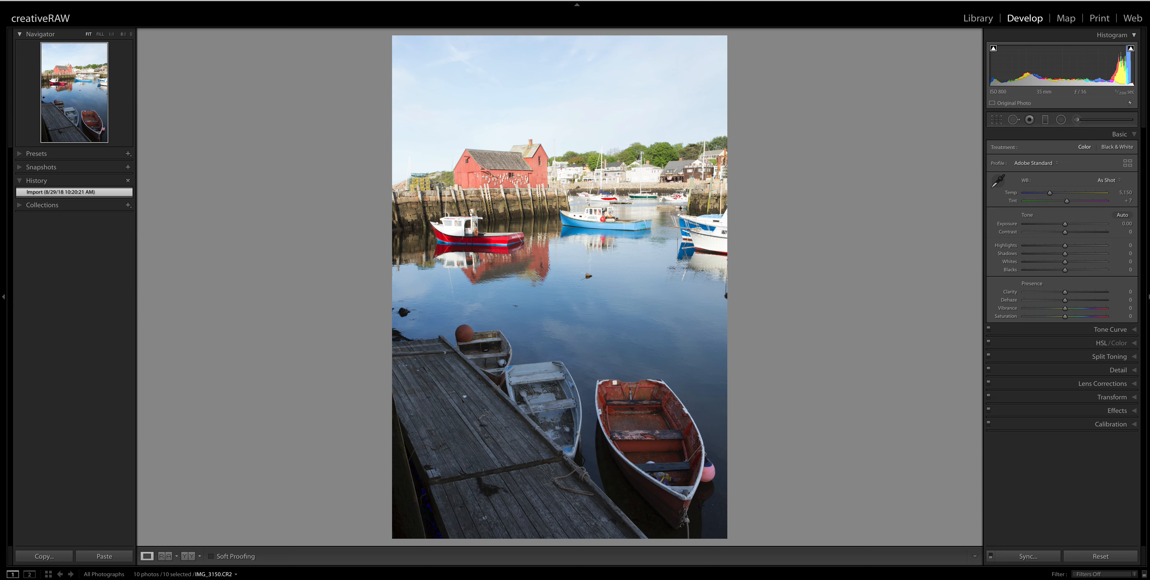
key("Right")
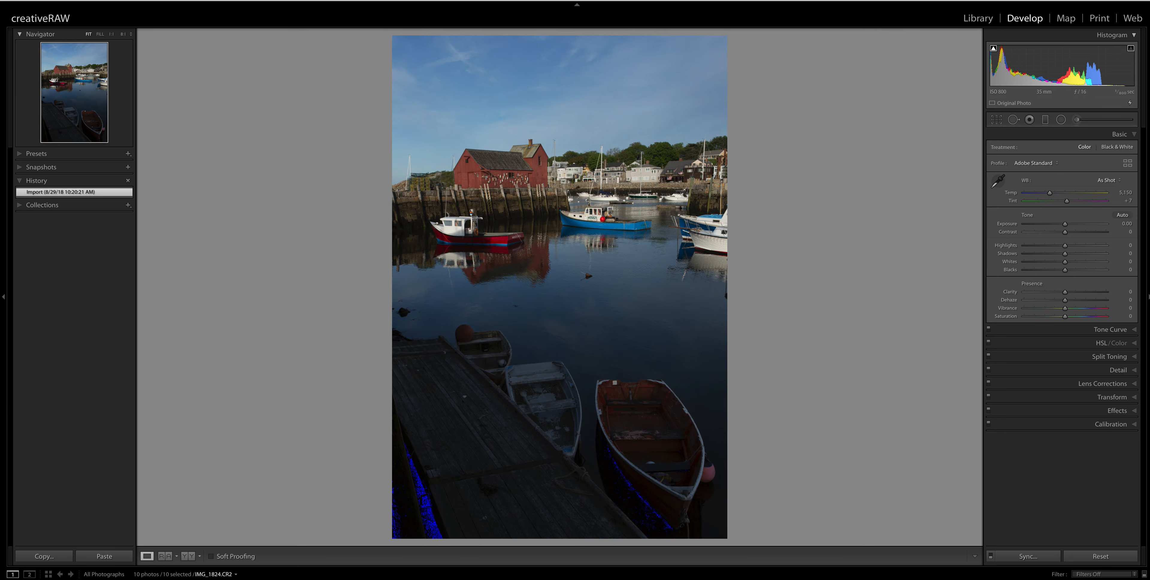
key("Right")
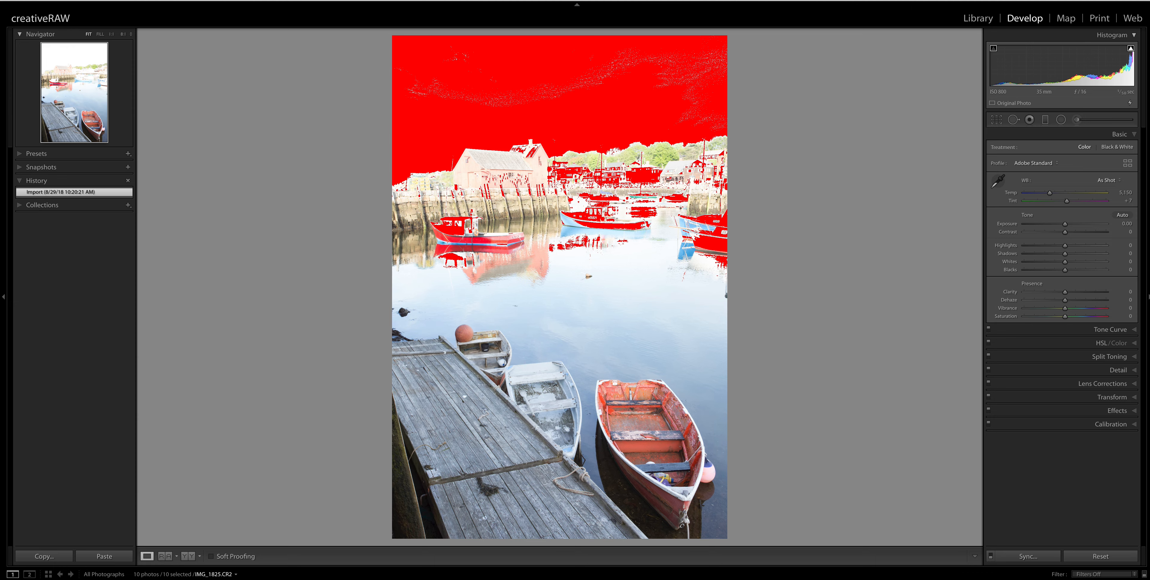
key("j")
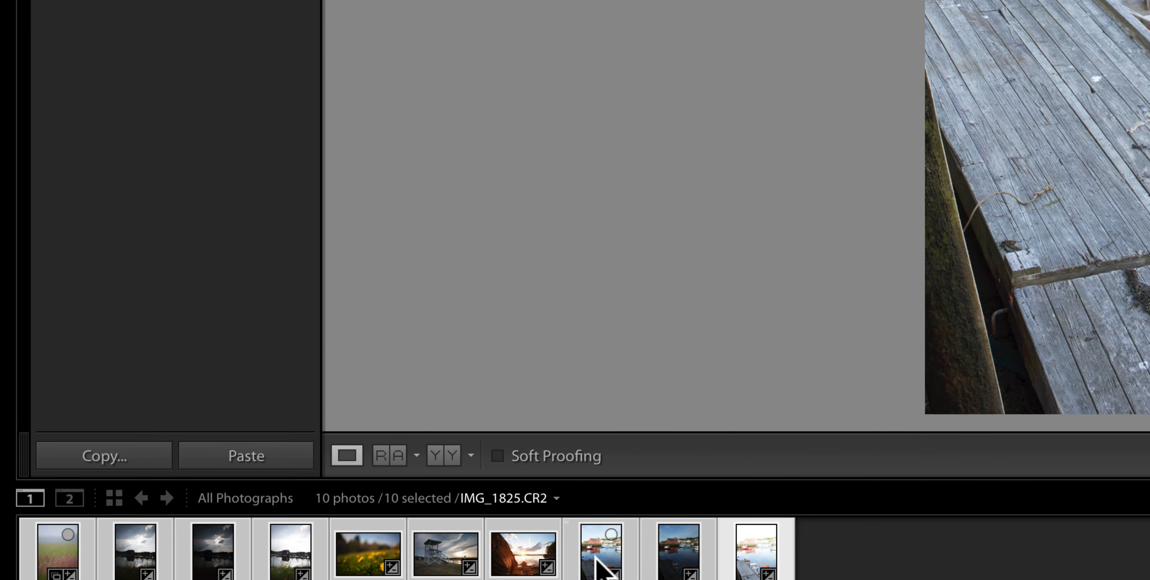
Step: Select only the three bracketed harbor photos and open them in an HDR Photo Merge
left_click(599, 565)
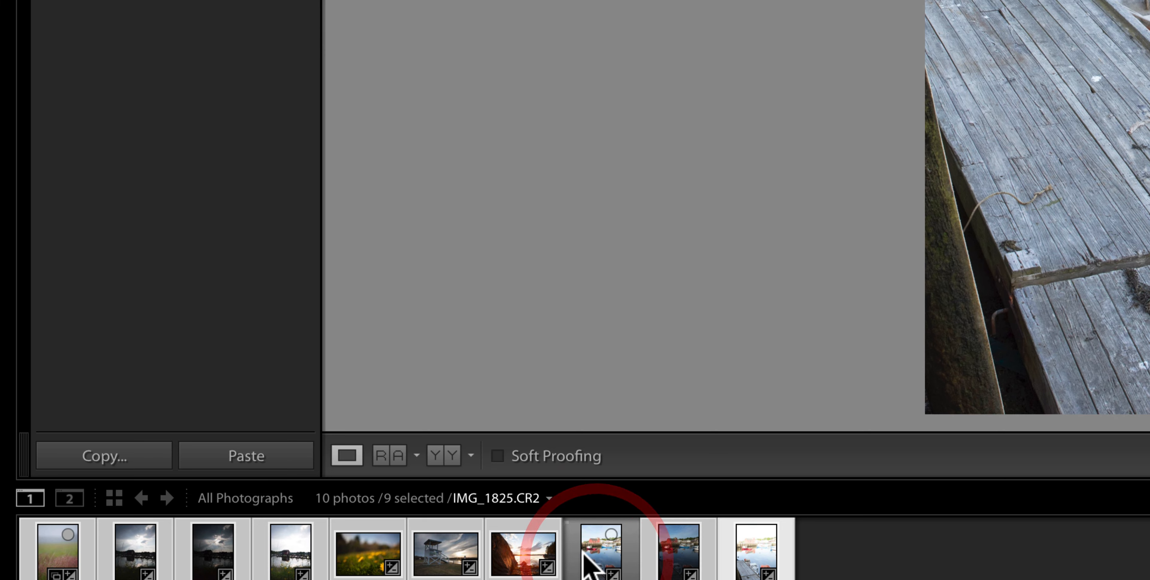
left_click(596, 565)
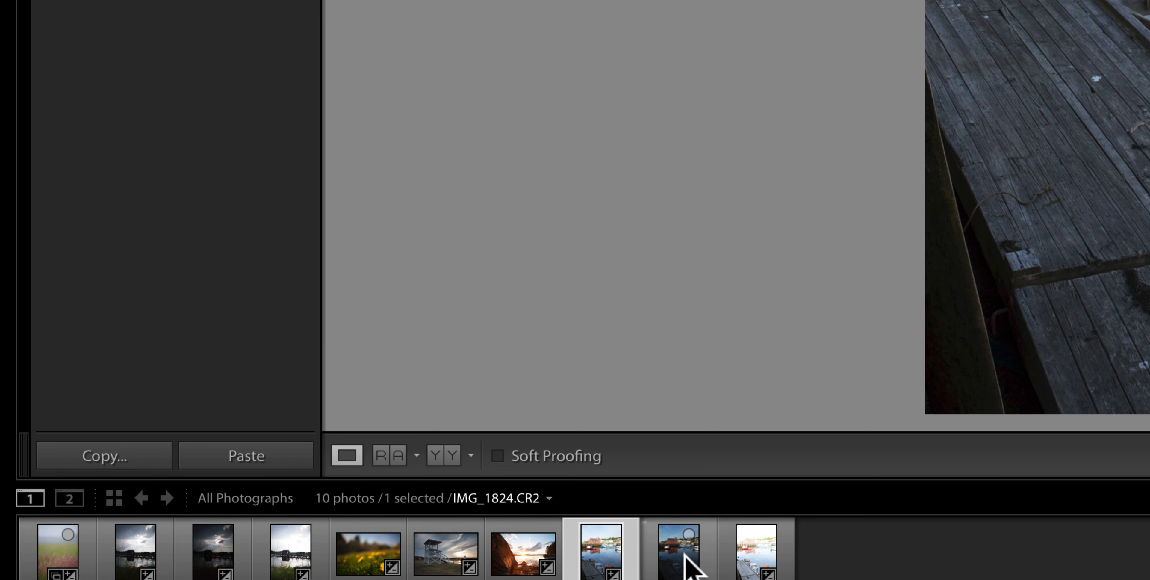
left_click(669, 554, "super")
left_click(757, 551, "super")
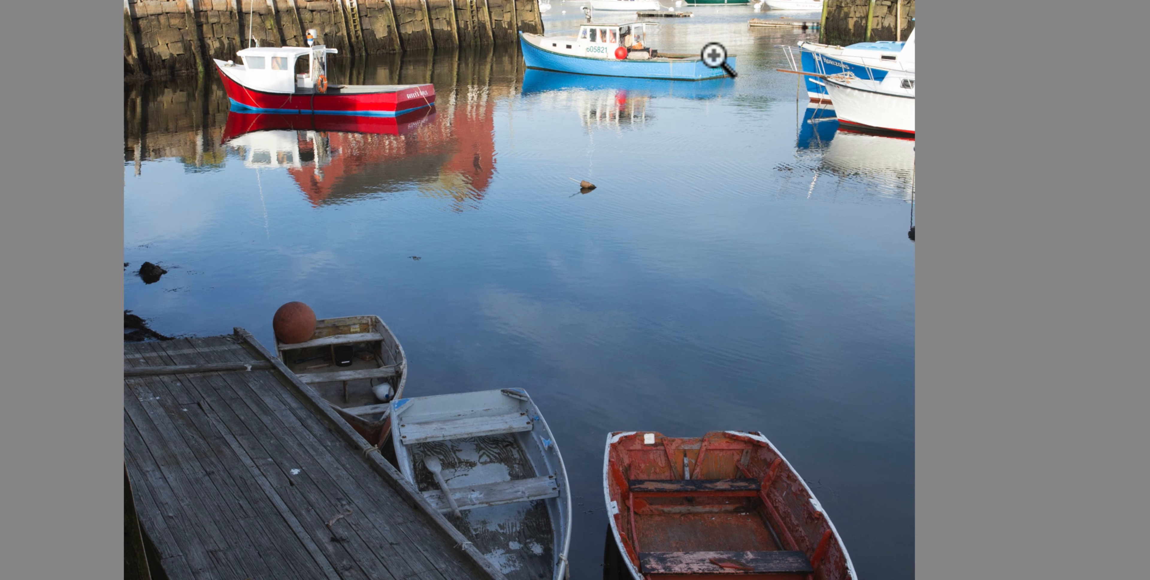
right_click(711, 52)
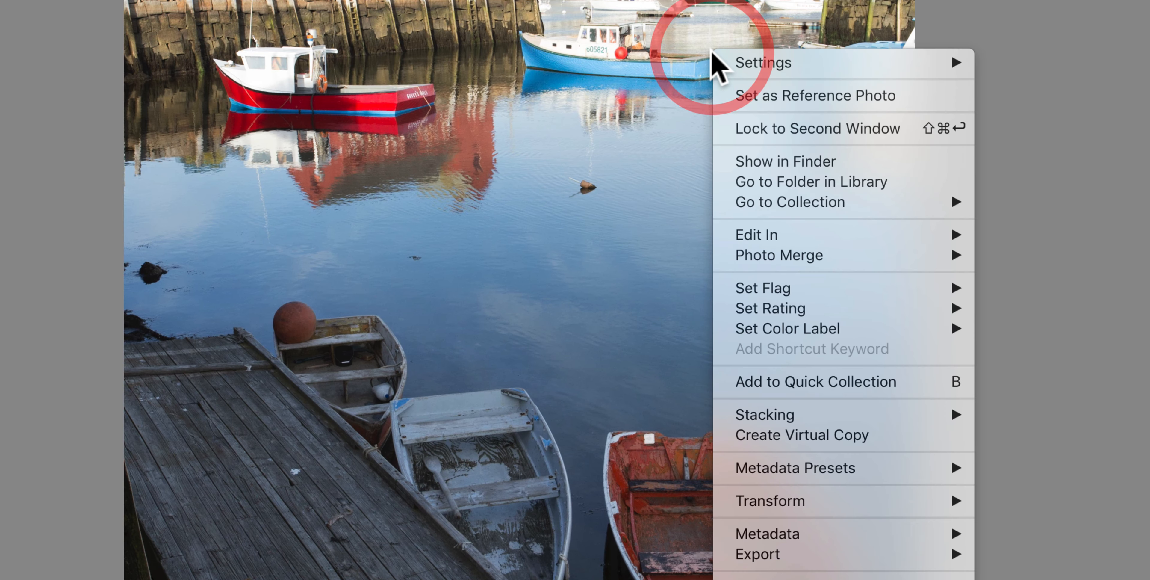
mouse_move(849, 255)
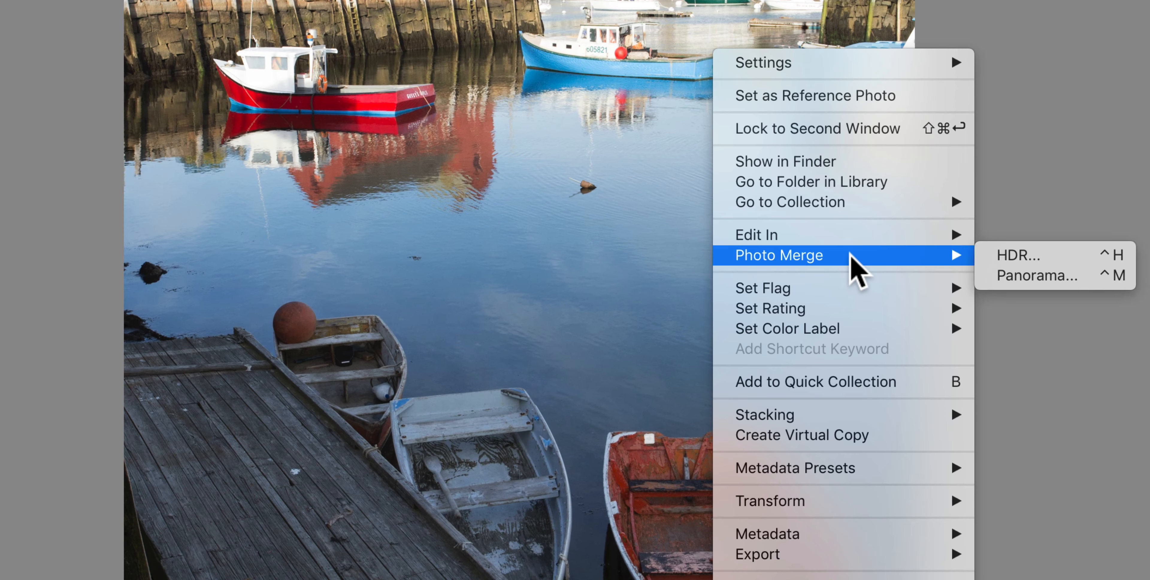
left_click(1067, 257)
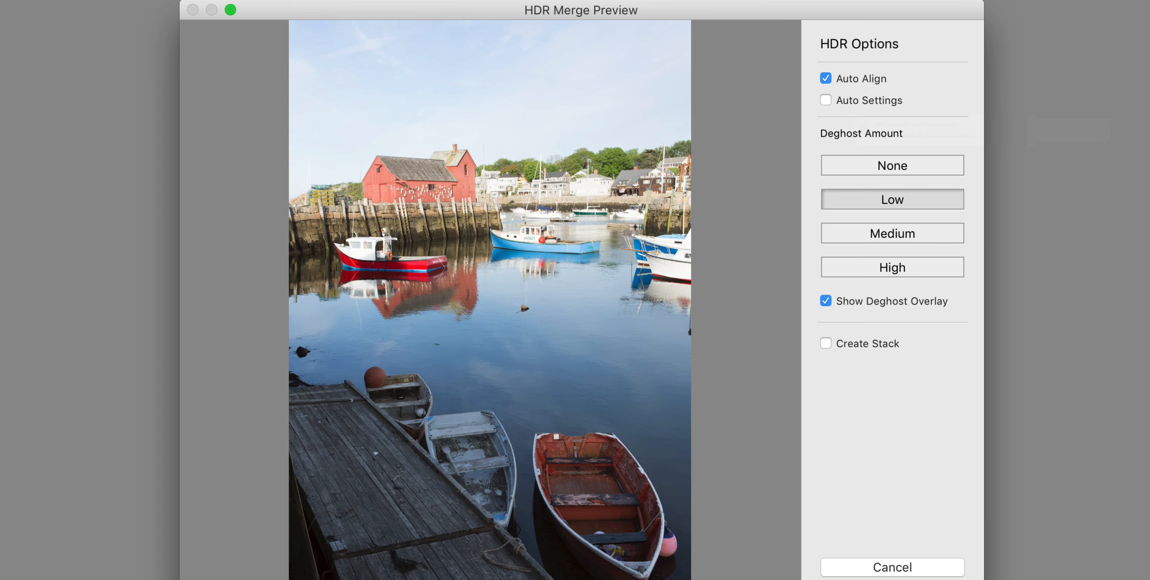
Step: Try Auto Settings on the HDR merge preview and turn the option off again
left_click(824, 100)
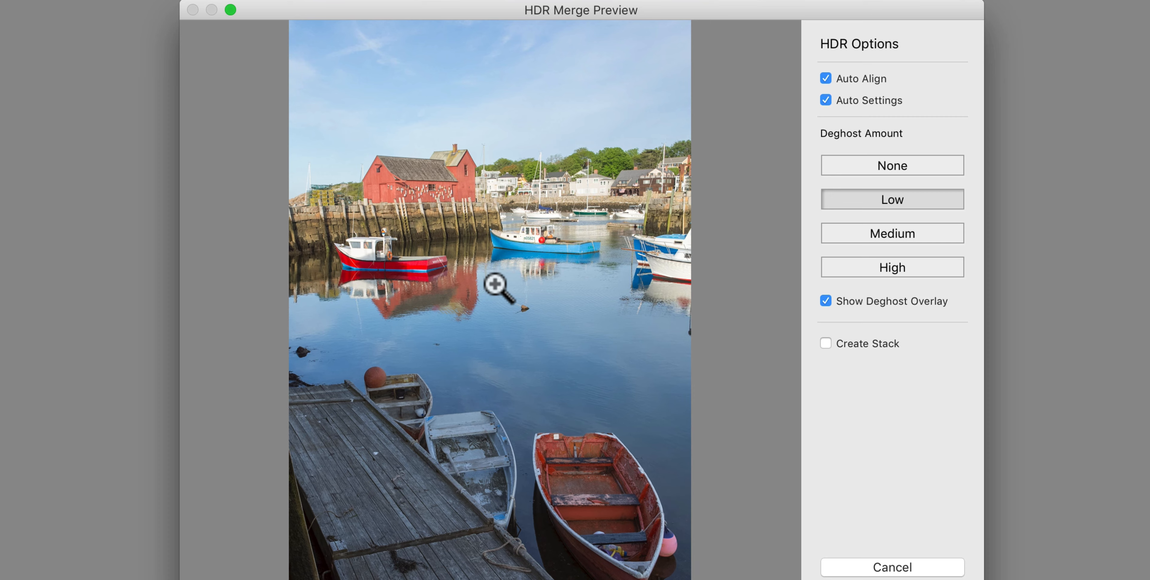
left_click(825, 102)
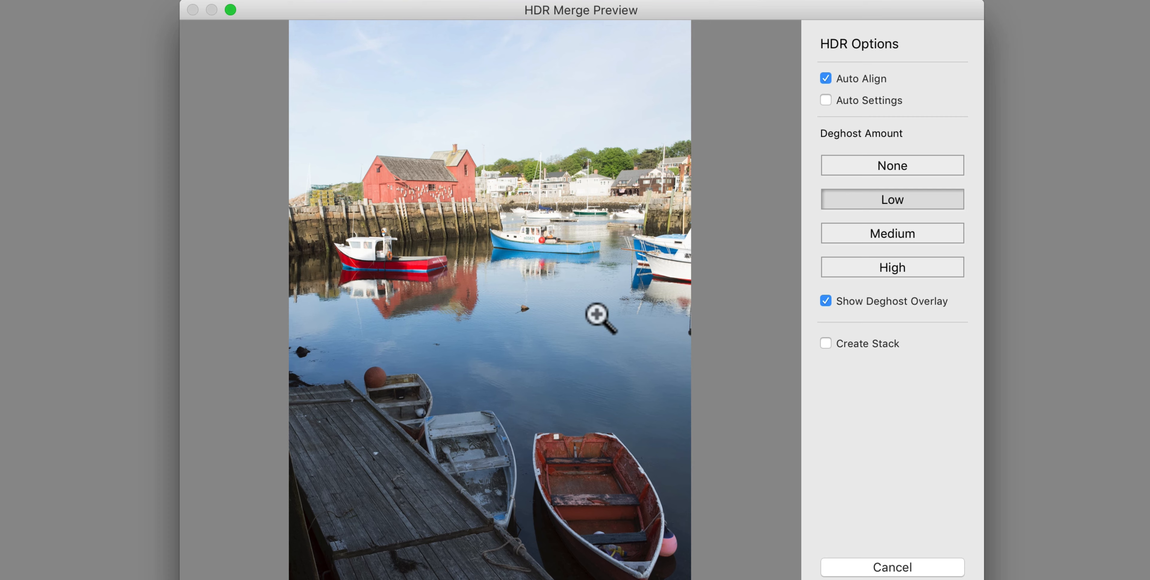
Step: Zoom in on the boats in the merge preview and check the Low deghosting with the overlay off and on
left_click(428, 427)
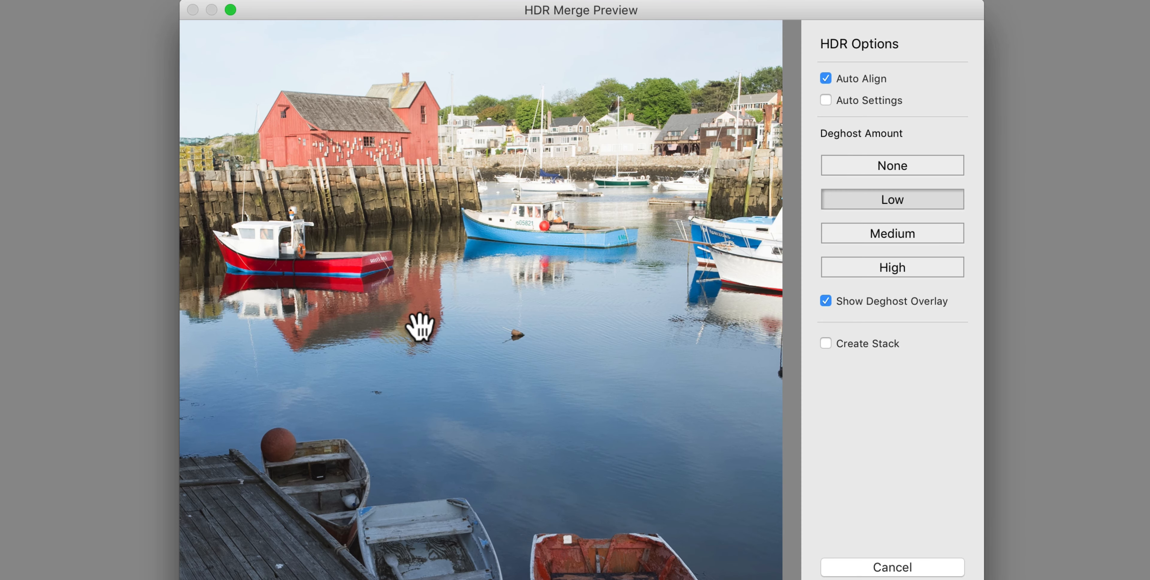
left_click_drag(383, 334, 401, 334)
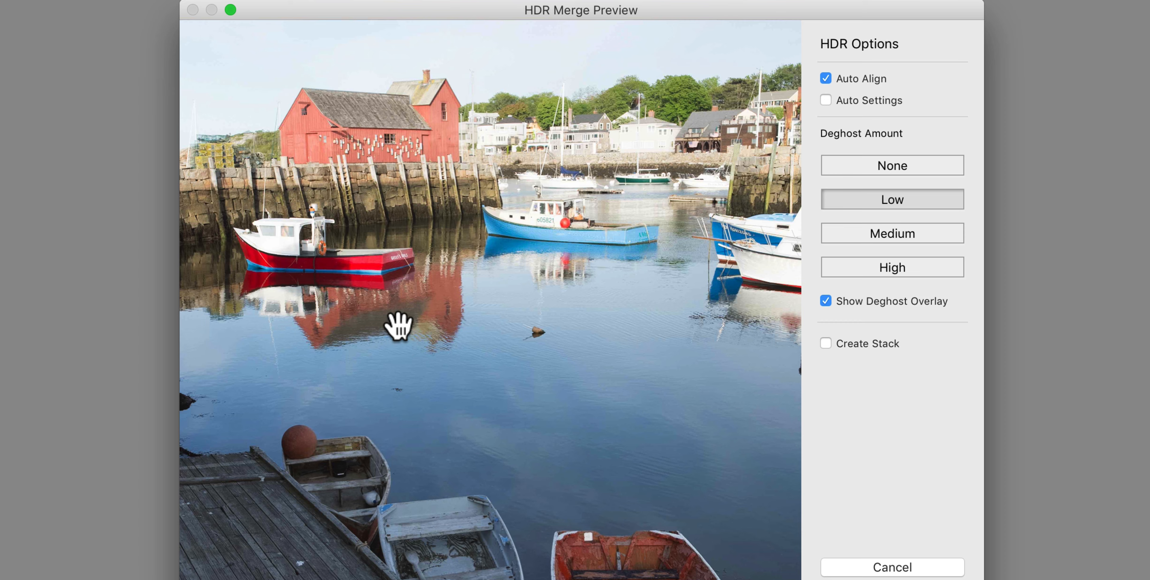
left_click(824, 300)
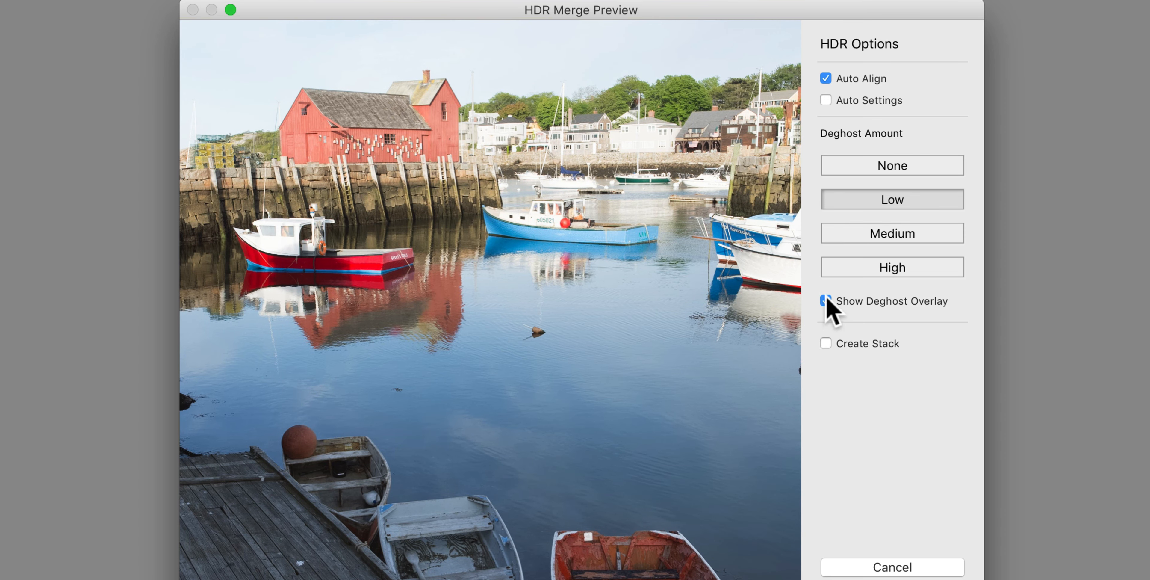
left_click(824, 301)
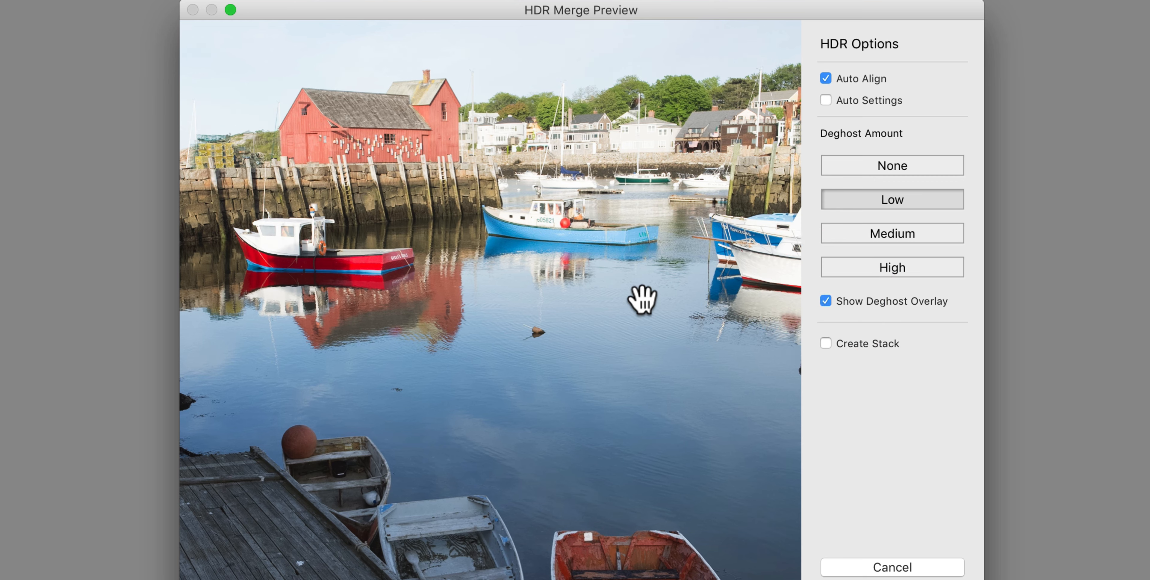
Step: Try the Medium deghost amount and compare the boats and reflections with the deghost overlay on and off
left_click(875, 227)
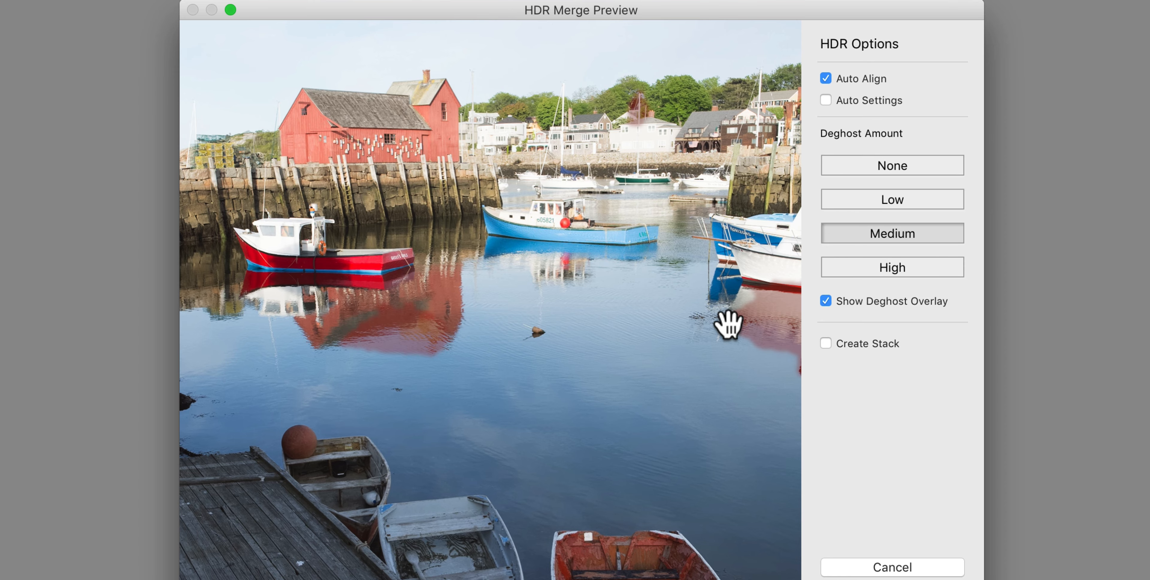
left_click(558, 348)
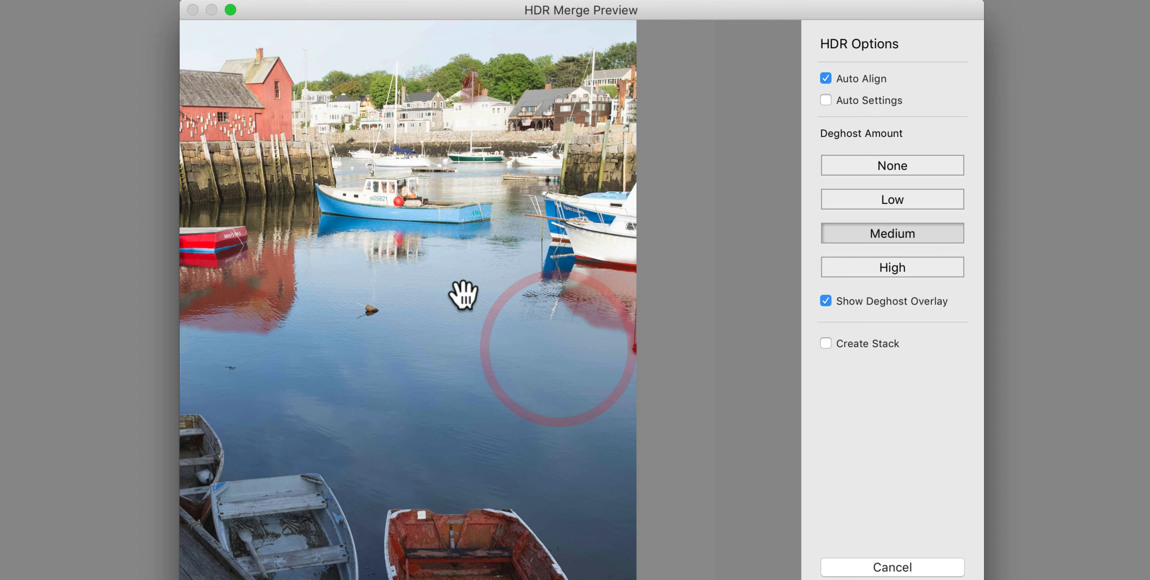
left_click(646, 327)
left_click(826, 300)
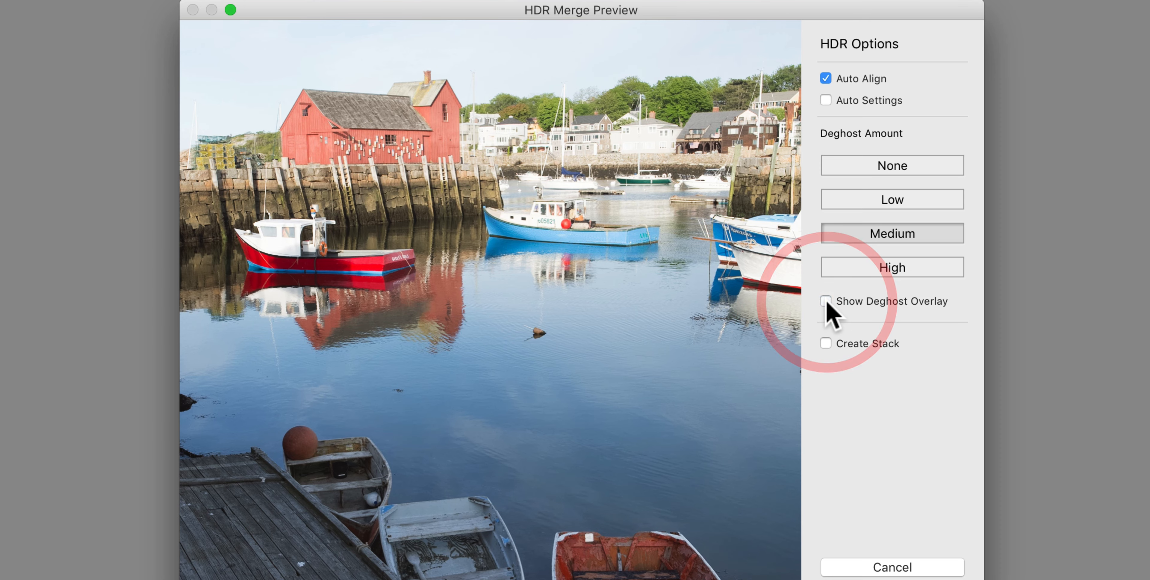
left_click(826, 301)
left_click(826, 301)
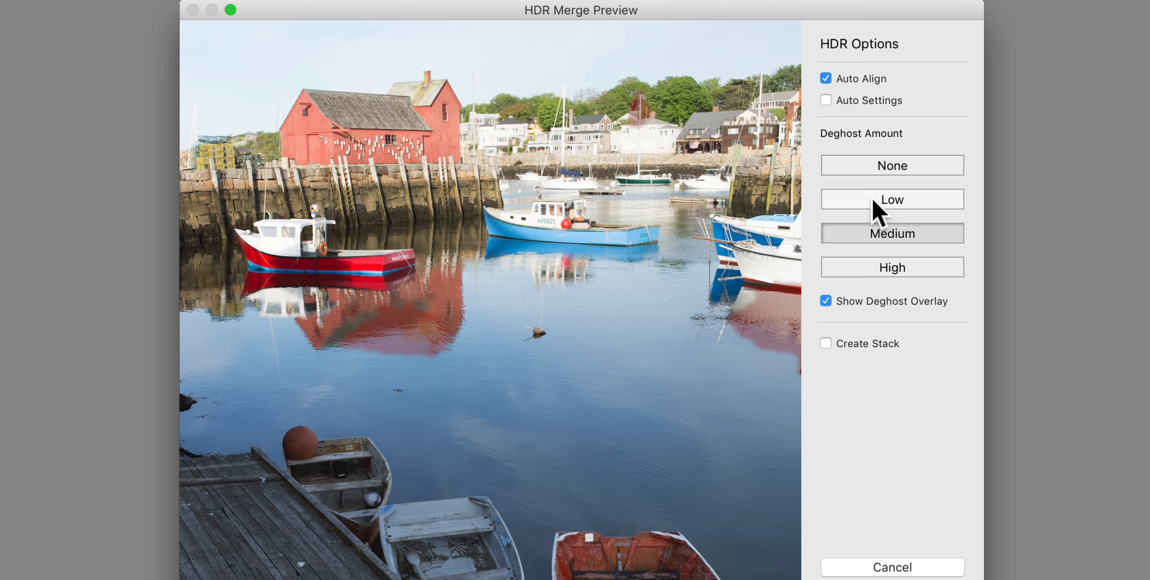
Step: Set the deghost amount to Low after checking None, and merge the HDR photo with Create Stack enabled
left_click(871, 168)
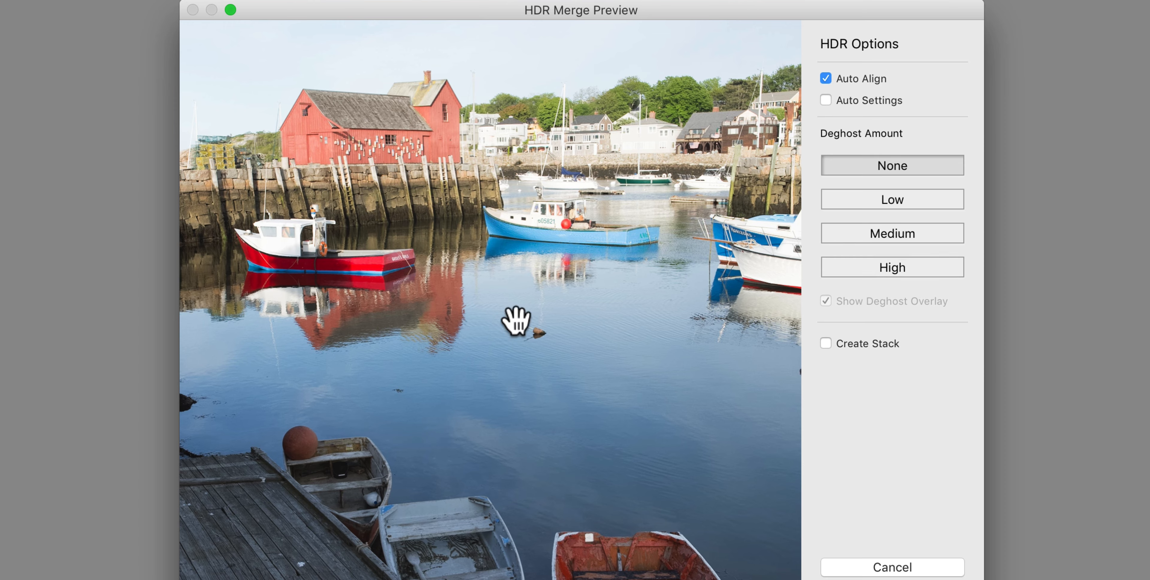
left_click(883, 205)
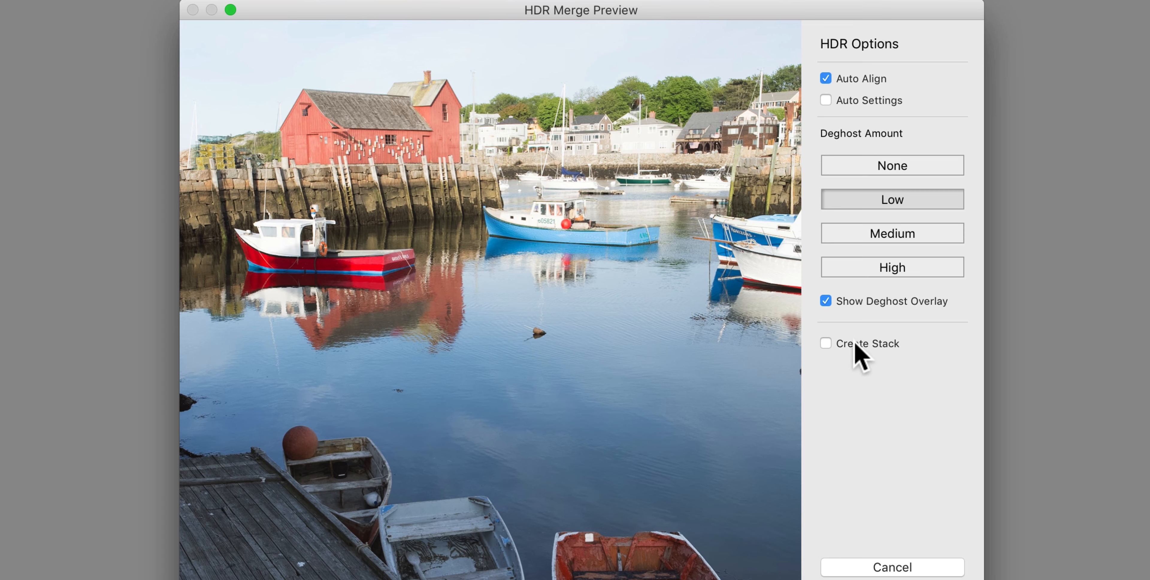
left_click(825, 343)
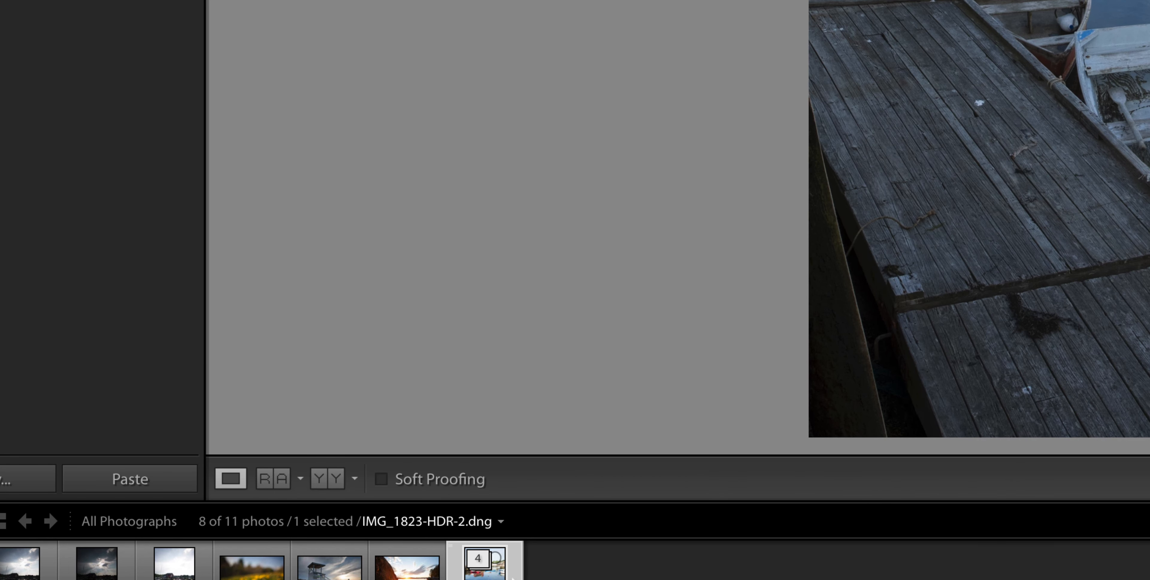
Step: Expand the stack holding the merged HDR photo and its three source exposures, with the merged photo displayed
left_click(484, 562)
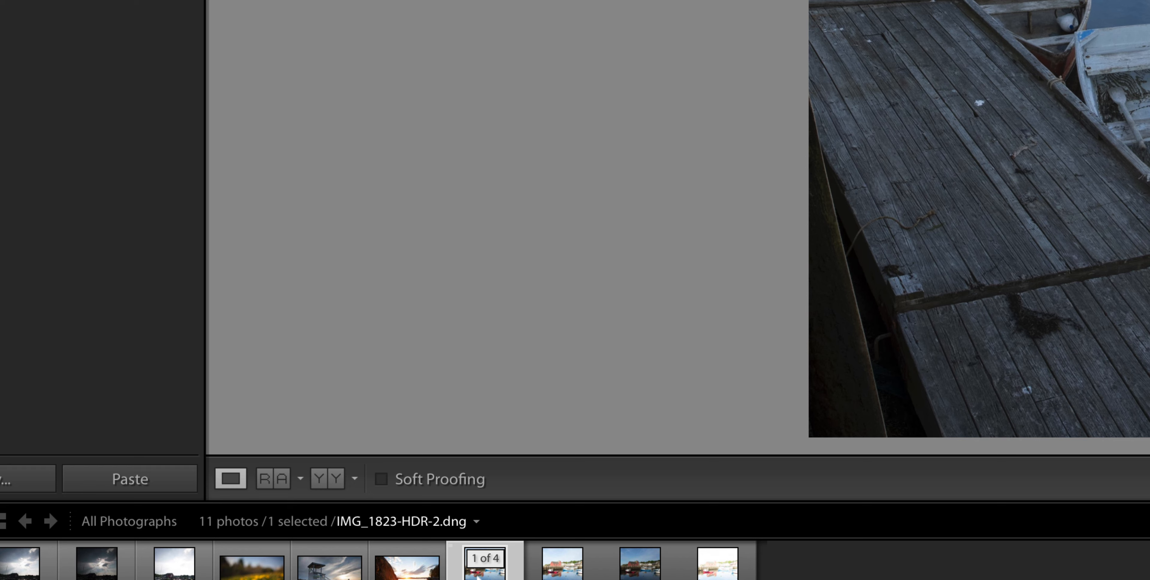
left_click(477, 558)
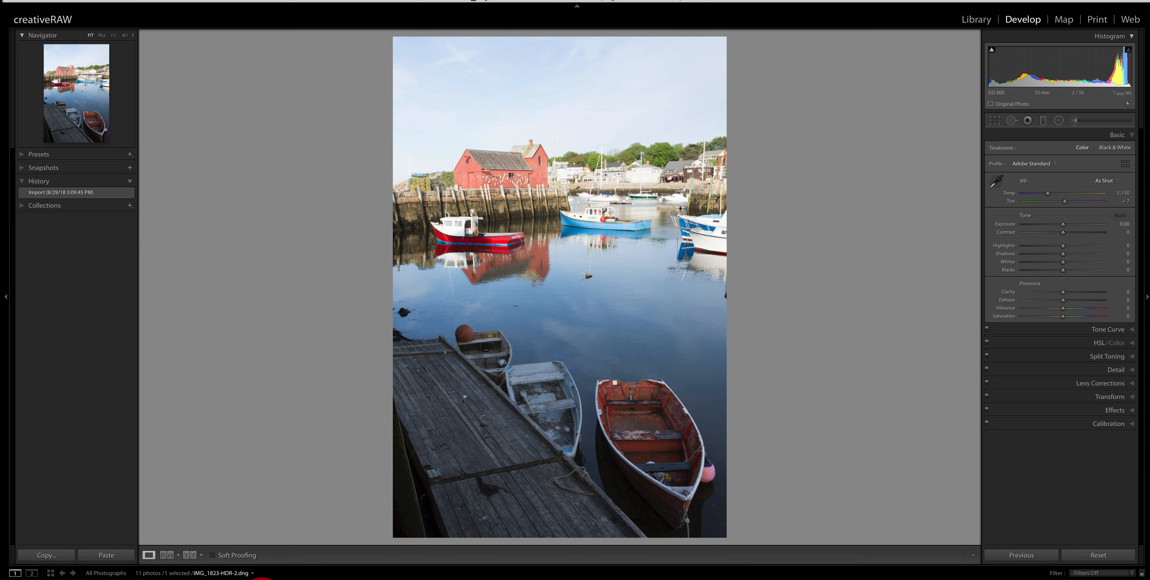
Step: Compare the merged HDR photo with IMG_1823.CR2 and zoom in on the dark area beside the red boat in the HDR
left_click(288, 579)
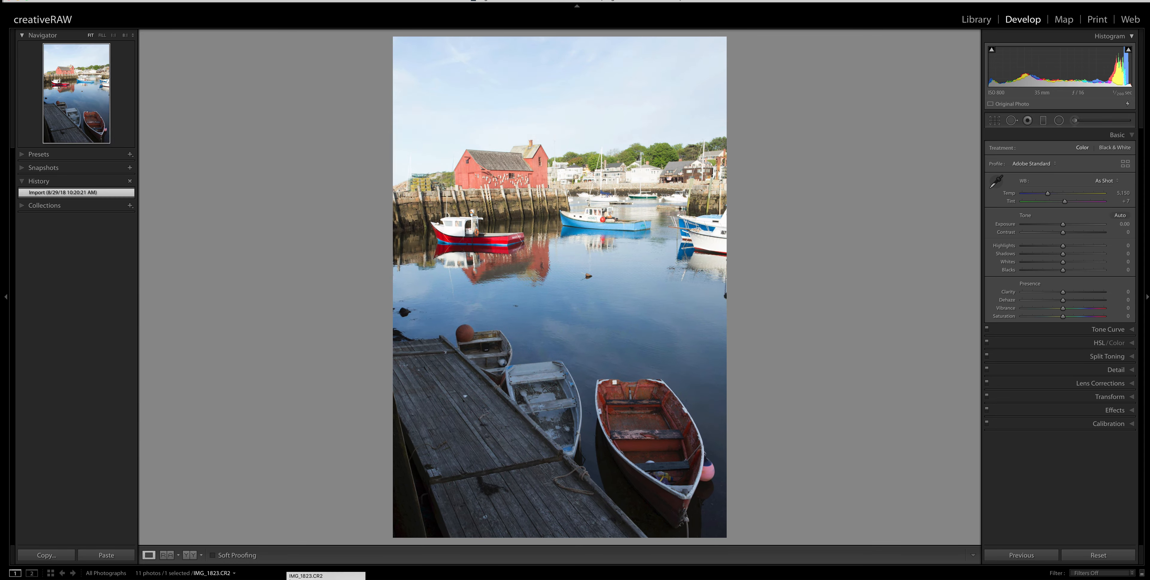
left_click(276, 579)
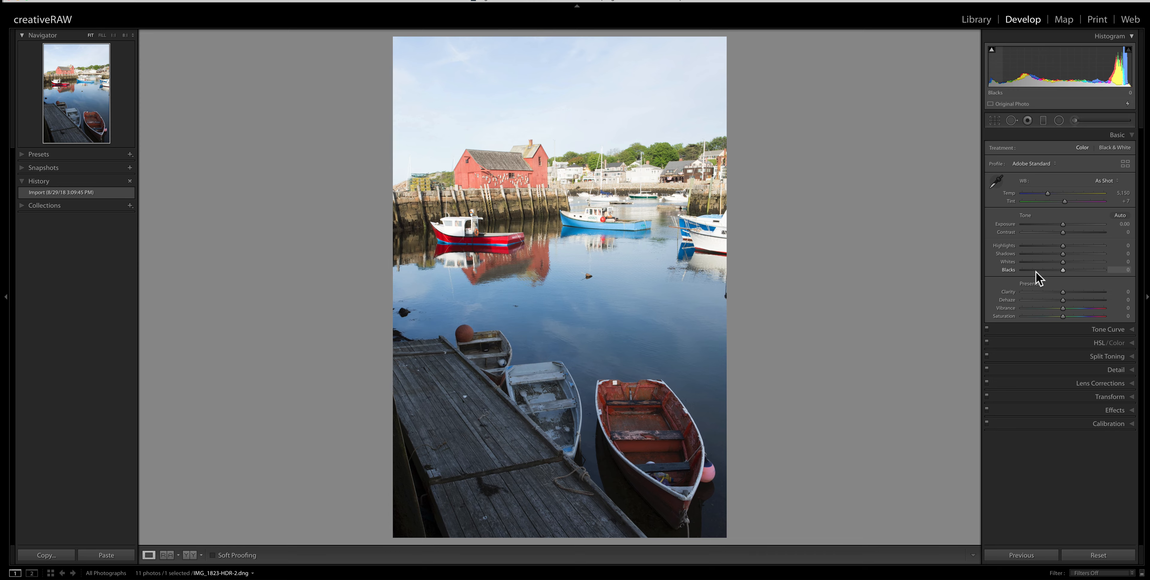
left_click(644, 508)
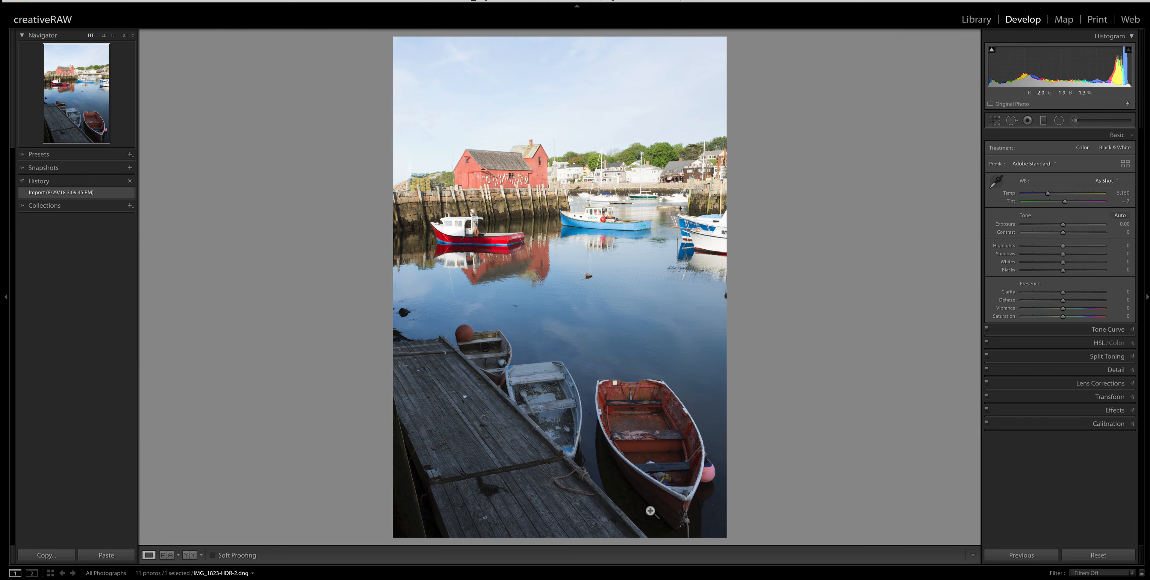
left_click(650, 509)
left_click_drag(649, 510, 468, 343)
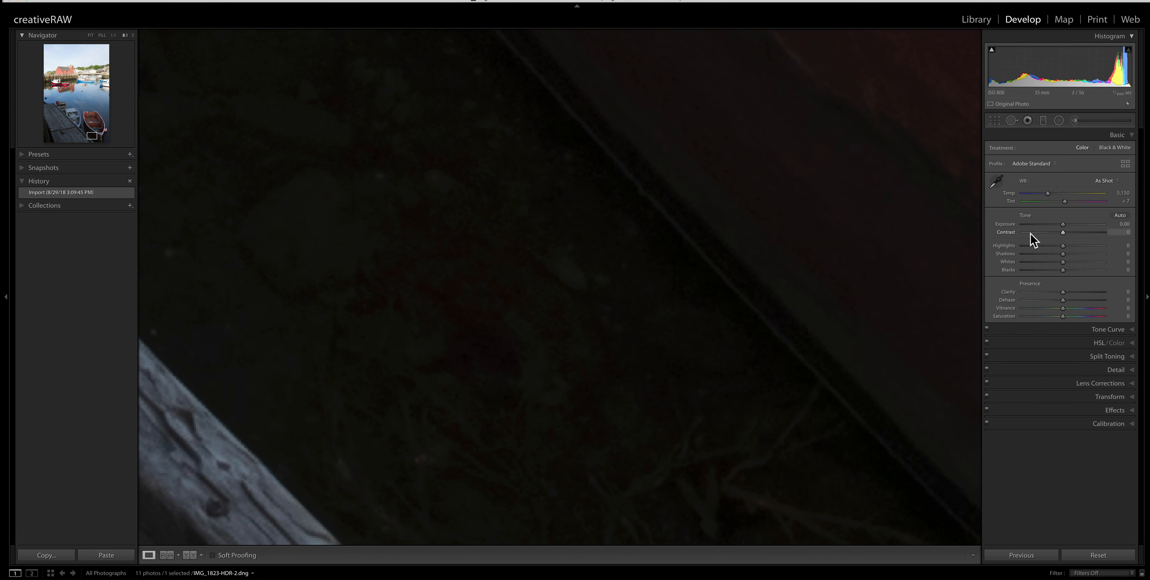
Step: Set the exposure of the merged harbor HDR photo to +2.00
left_click(1123, 224)
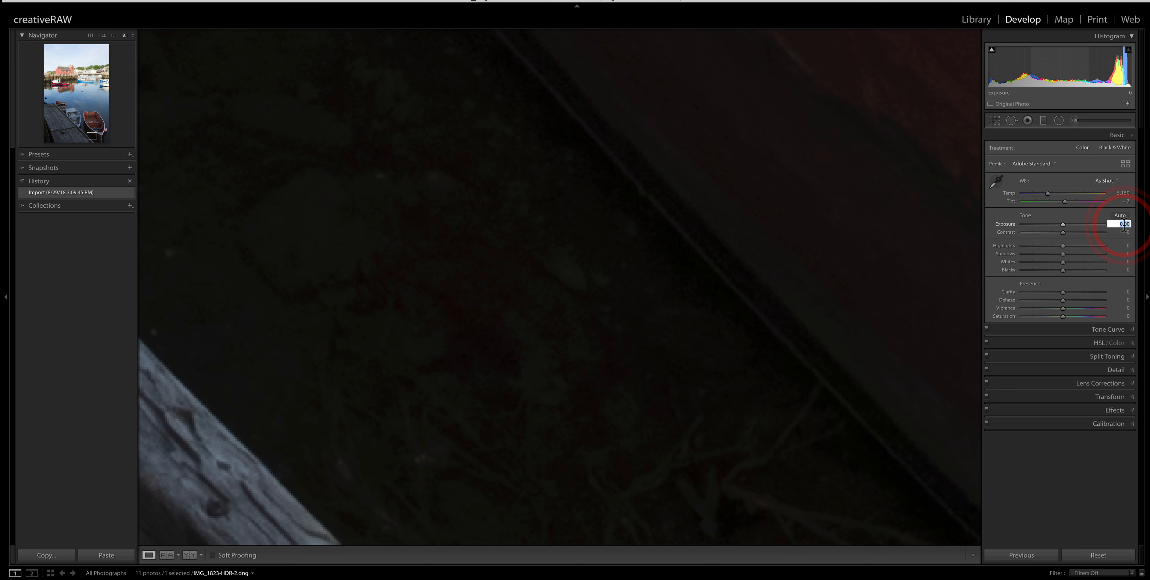
type("2")
key("Return")
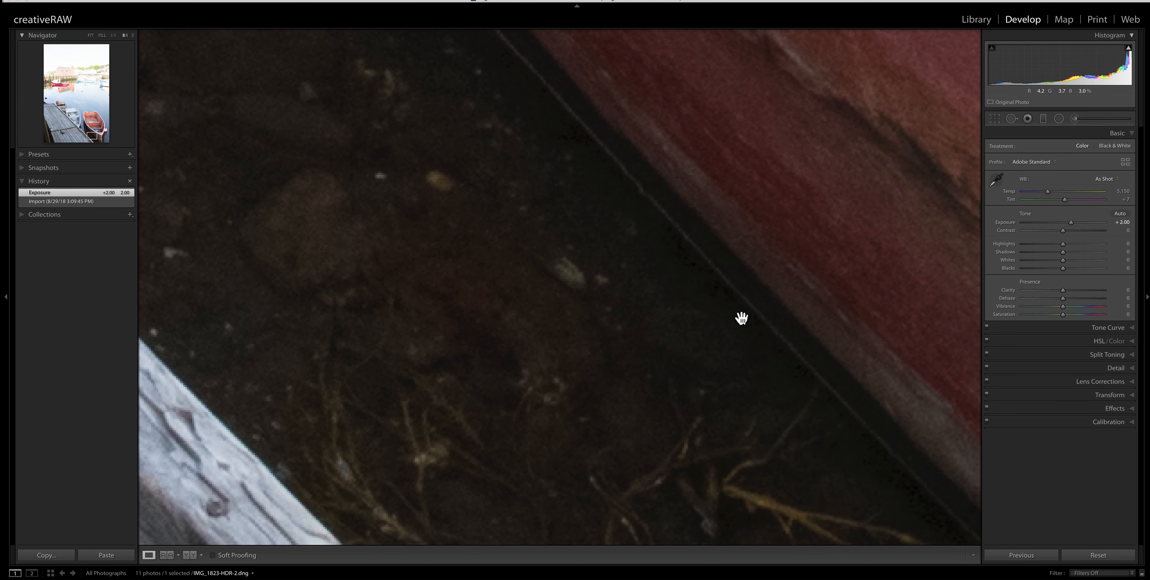
Step: Switch to the source exposure IMG_1823.CR2 and set its exposure to +2.00 as well
key("Right")
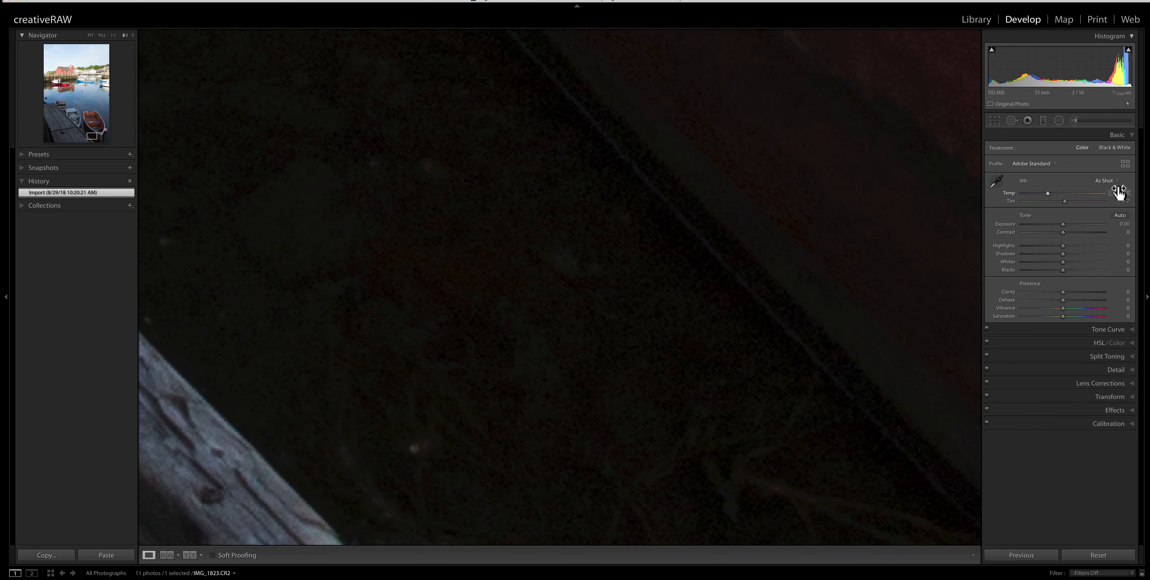
left_click(1123, 224)
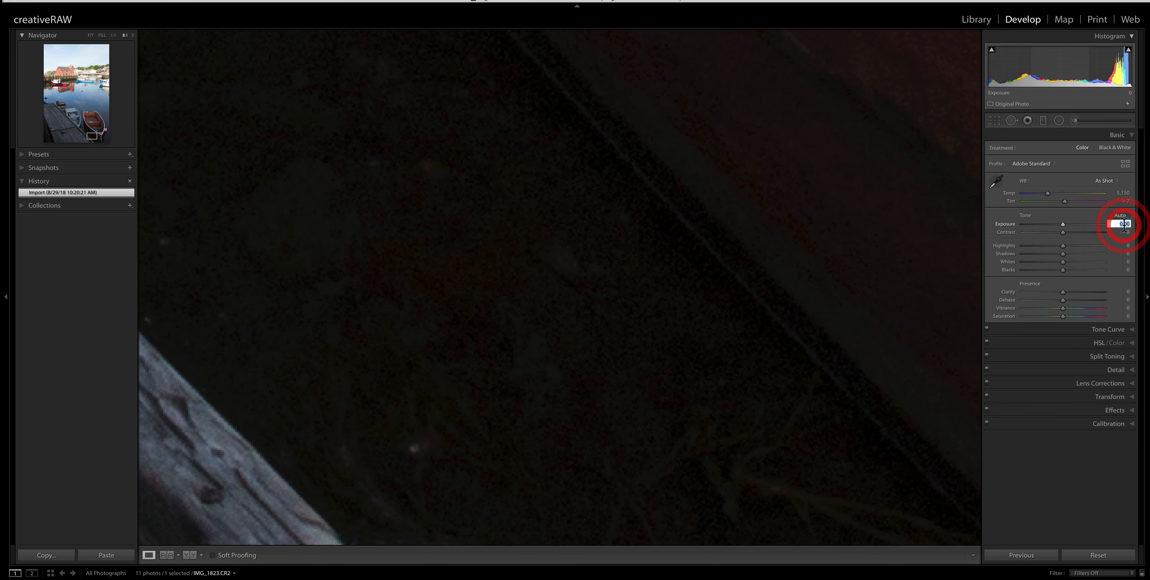
type("2")
key("Return")
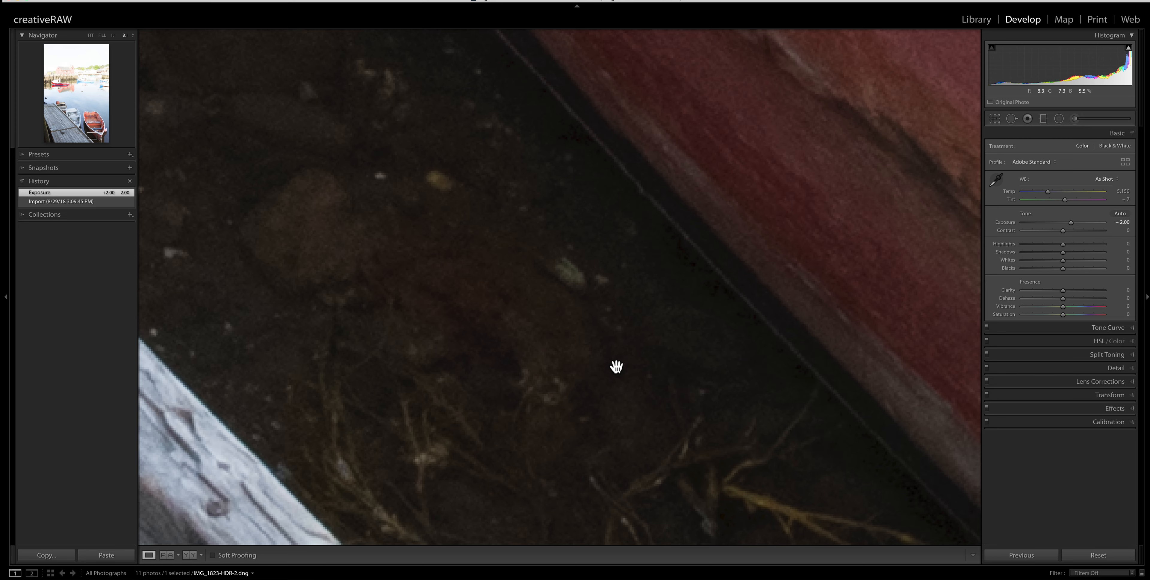
Step: Compare the shadow noise beside the red boat between the brightened HDR photo and IMG_1823.CR2
key("Right")
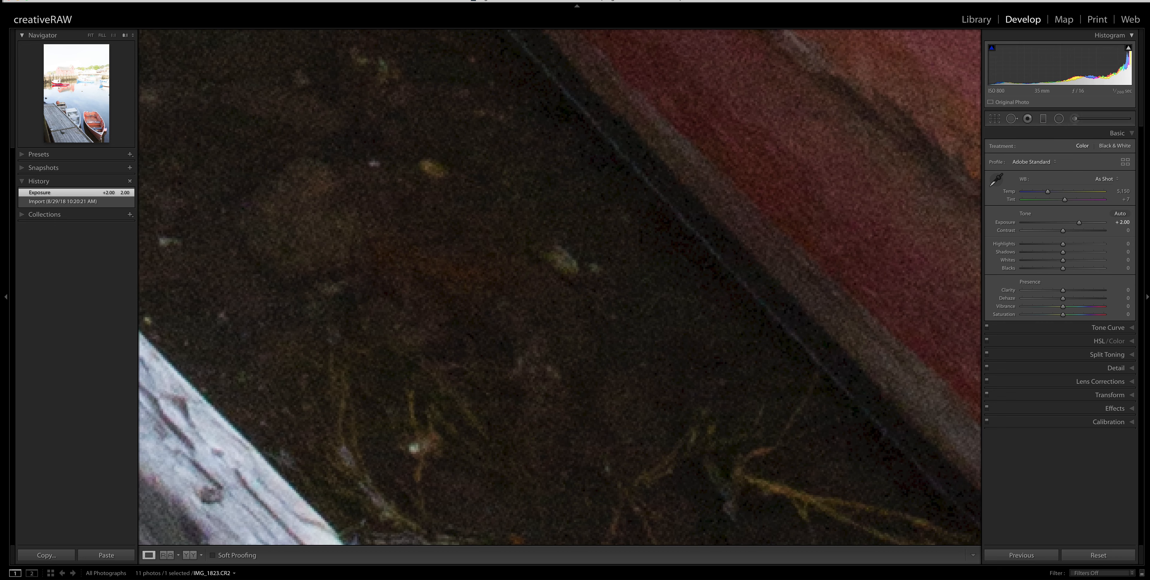
key("Left")
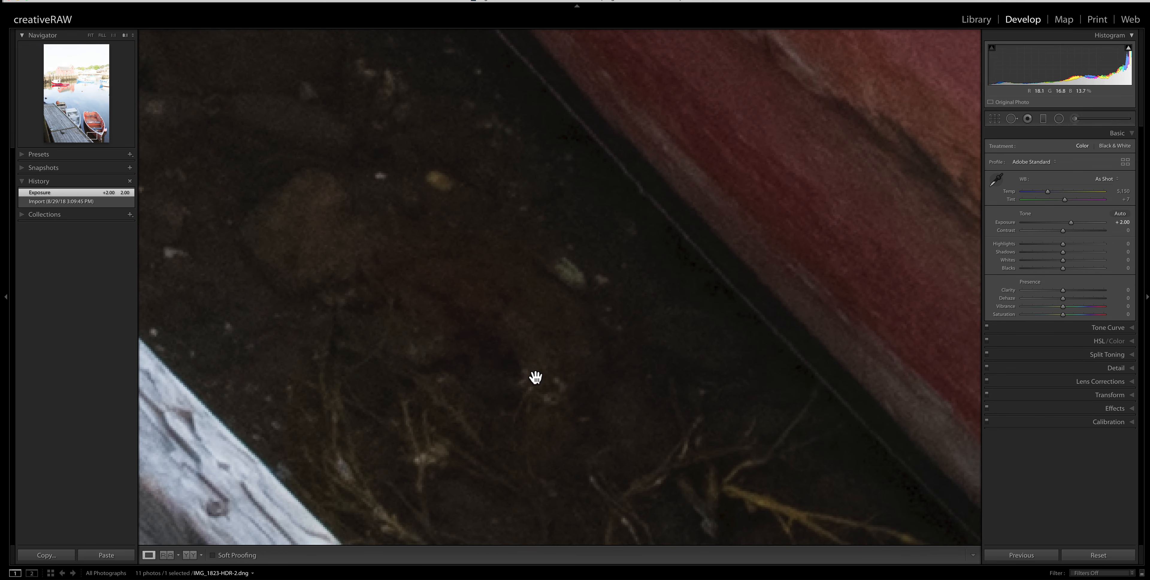
left_click(535, 377)
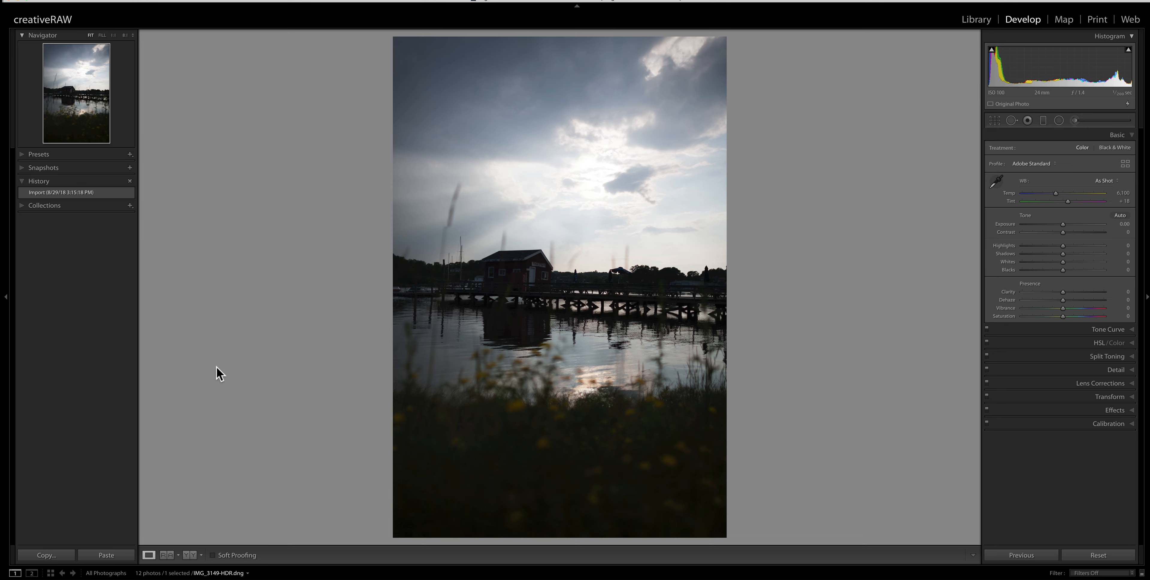
Step: Display IMG_3149.CR2 and examine the bright clouds around the sun at 4:1 zoom
left_click(49, 579)
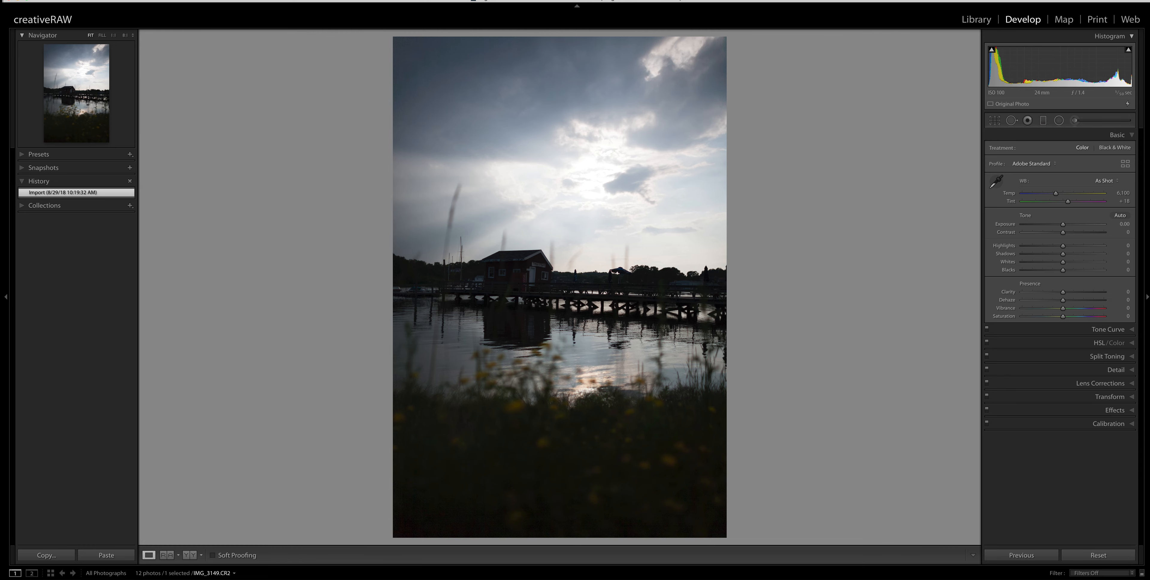
left_click(598, 182)
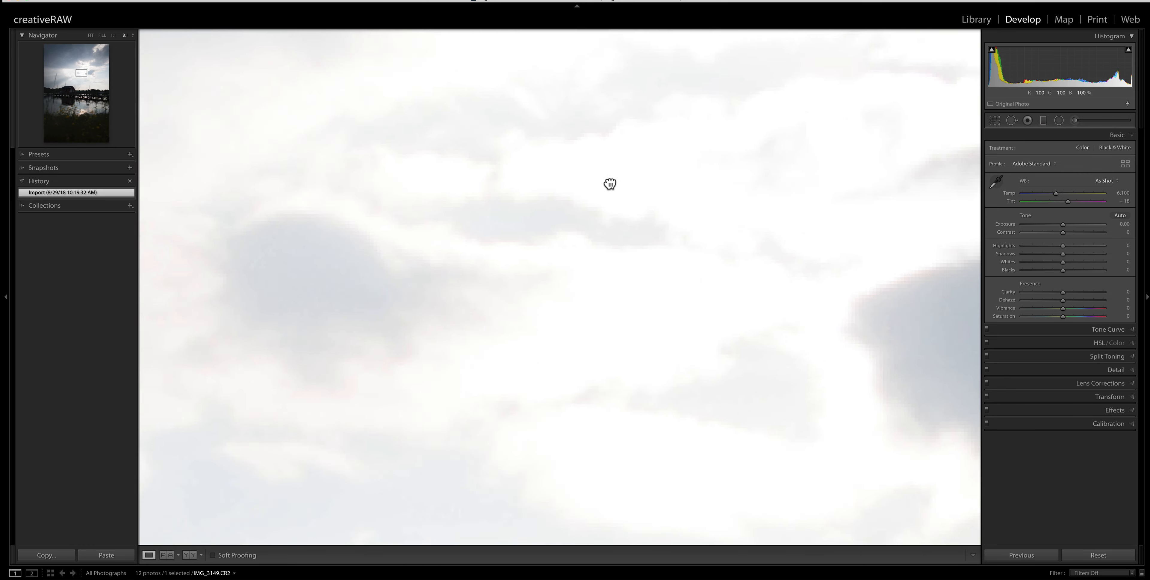
left_click_drag(610, 183, 575, 179)
left_click(133, 35)
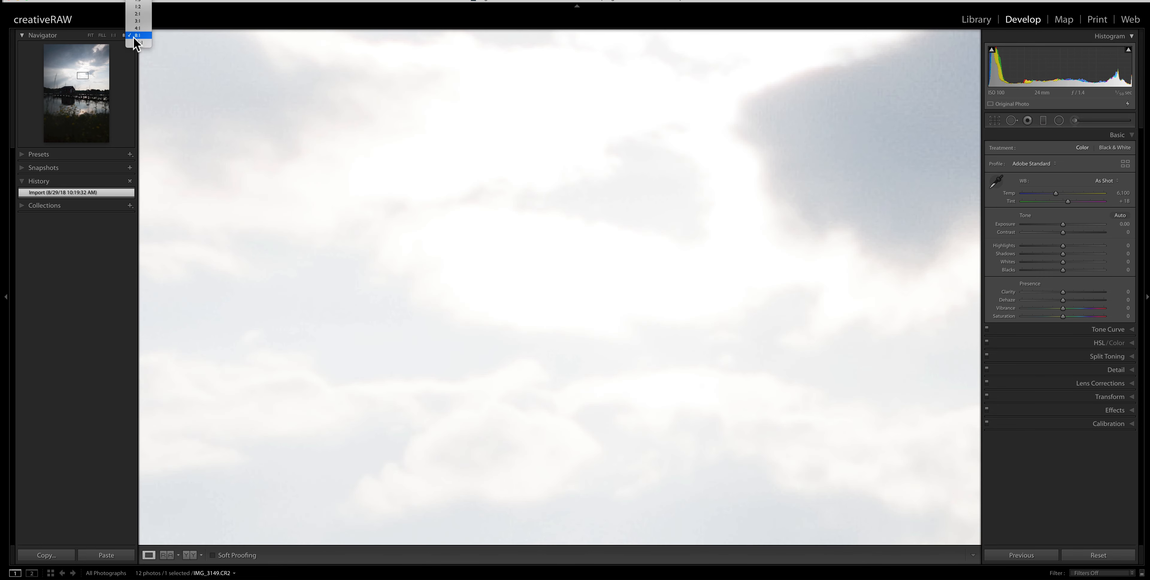
left_click(133, 28)
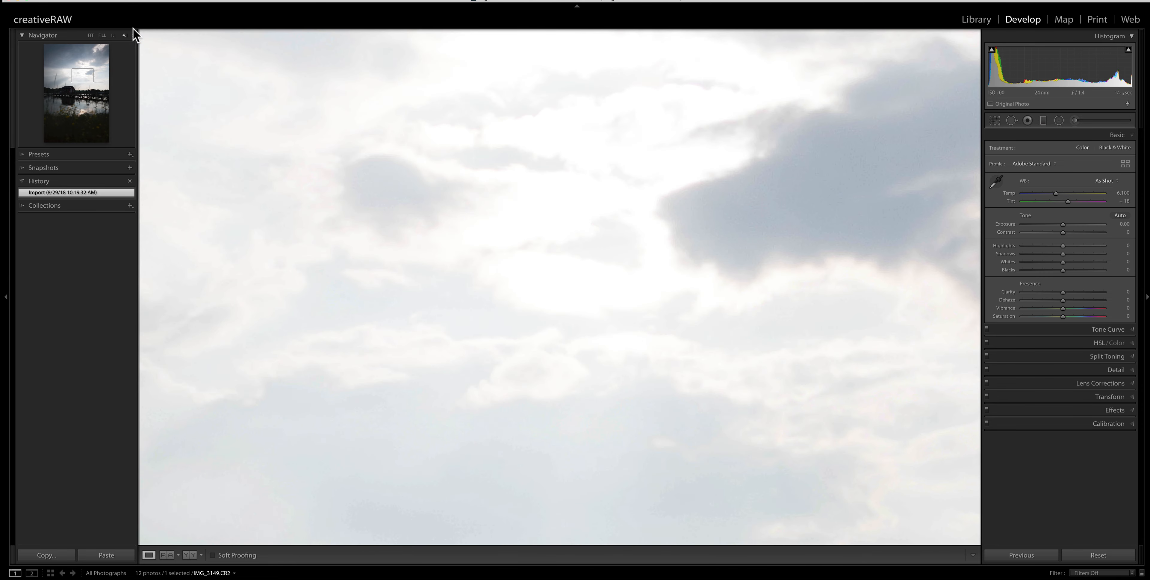
left_click_drag(384, 211, 467, 257)
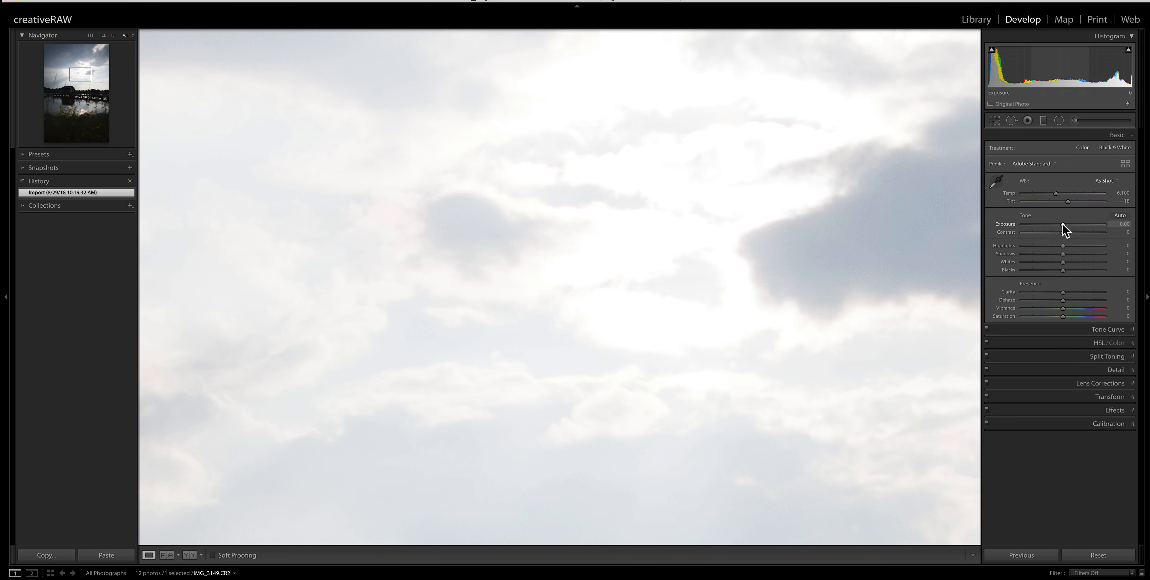
Step: Set the exposure of IMG_3149.CR2 to −2.00 while viewing the bright clouds
left_click_drag(1063, 224, 1045, 226)
left_click(1120, 221)
type("-2.25")
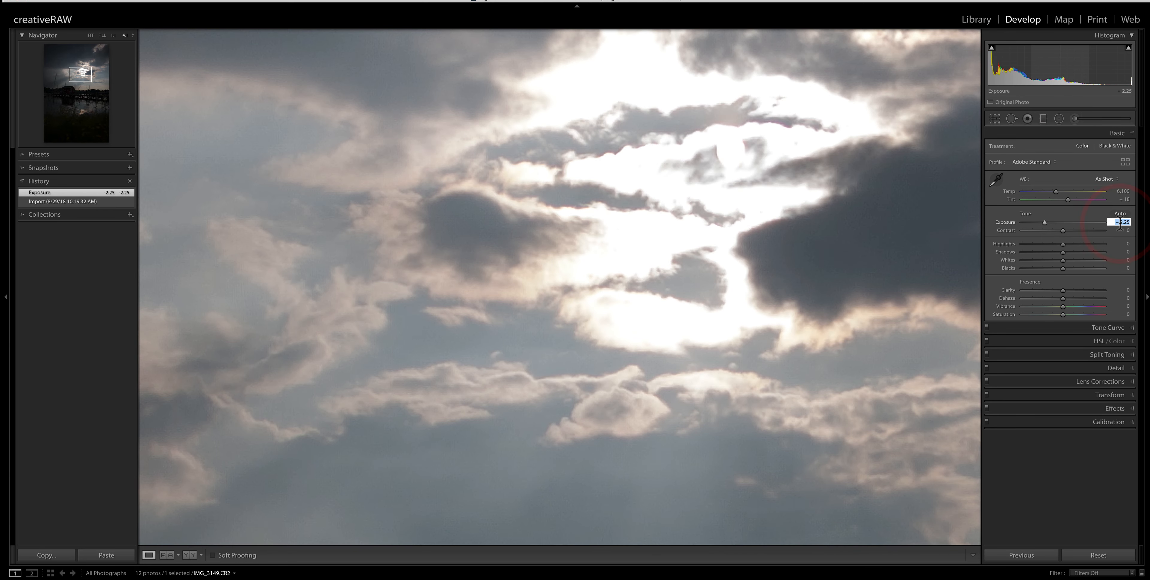
key("Return")
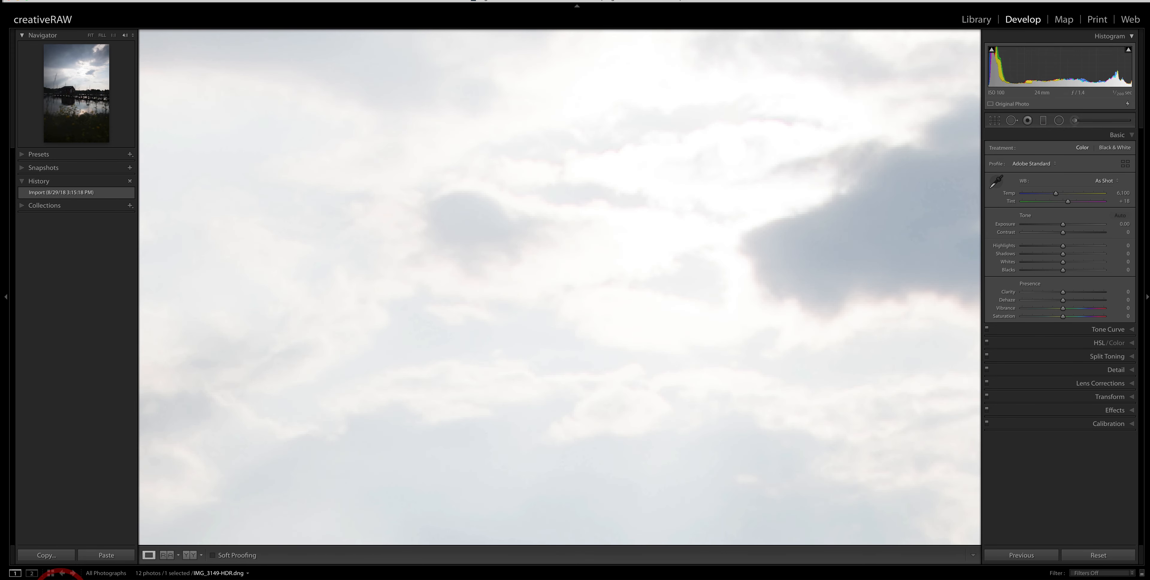
Step: Set the exposure of the merged IMG_3149-HDR.dng to −2.00
left_click(1122, 223)
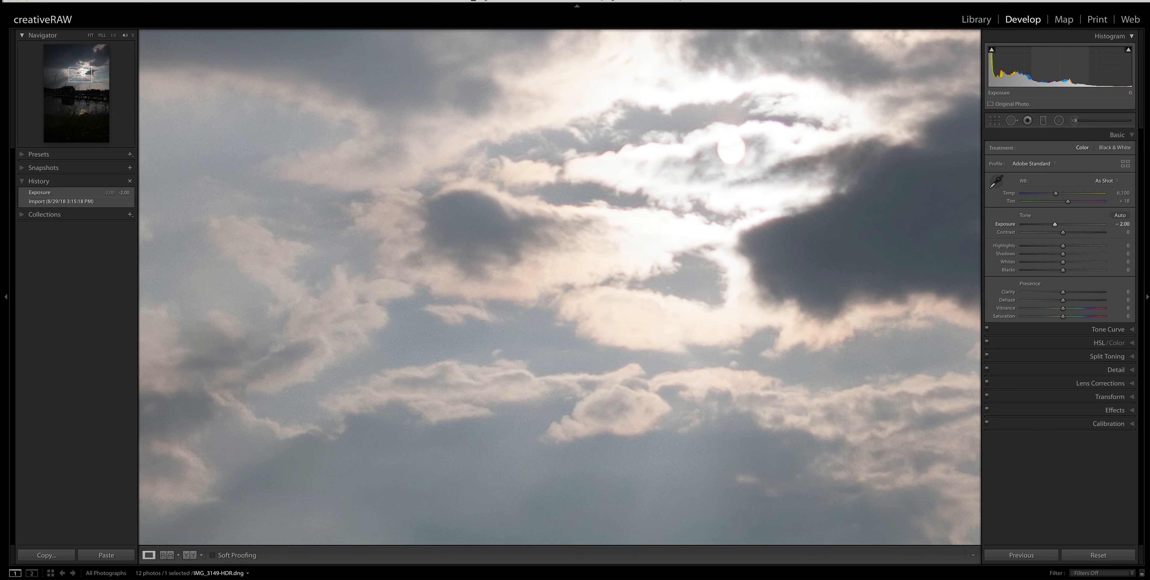
key("Return")
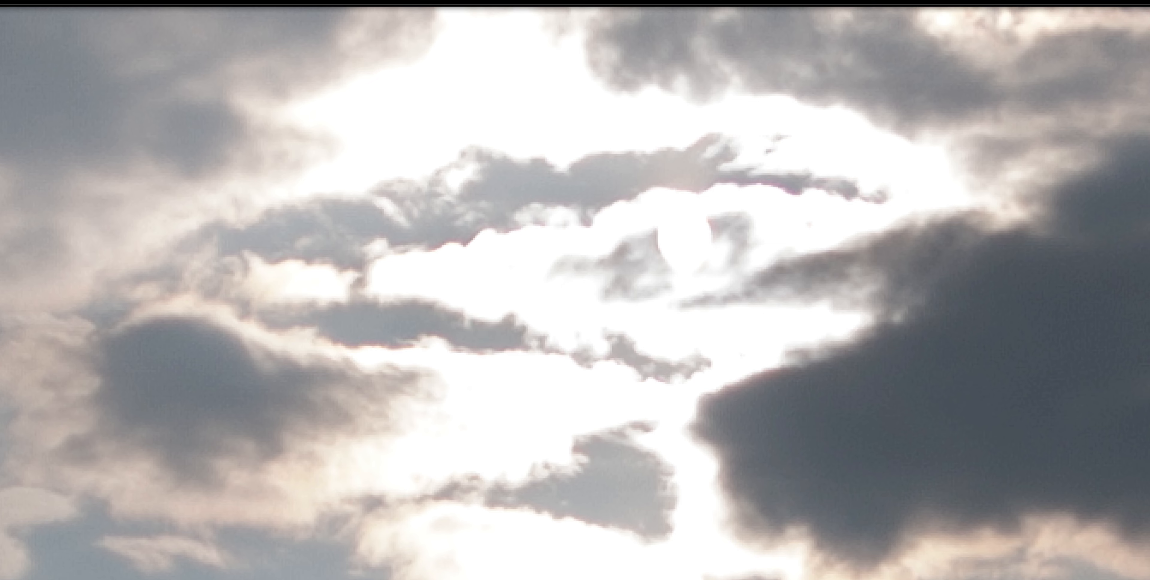
Step: Compare the darkened sky around the sun in the source exposure and the HDR photo, checking the HDR's highlight clipping overlay
key("Right")
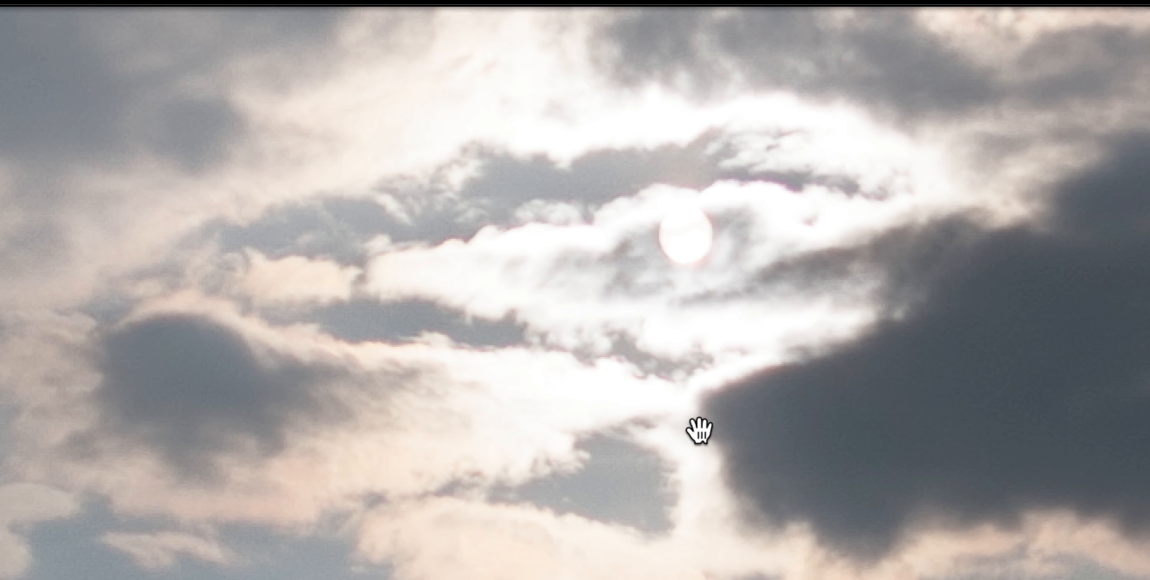
key("j")
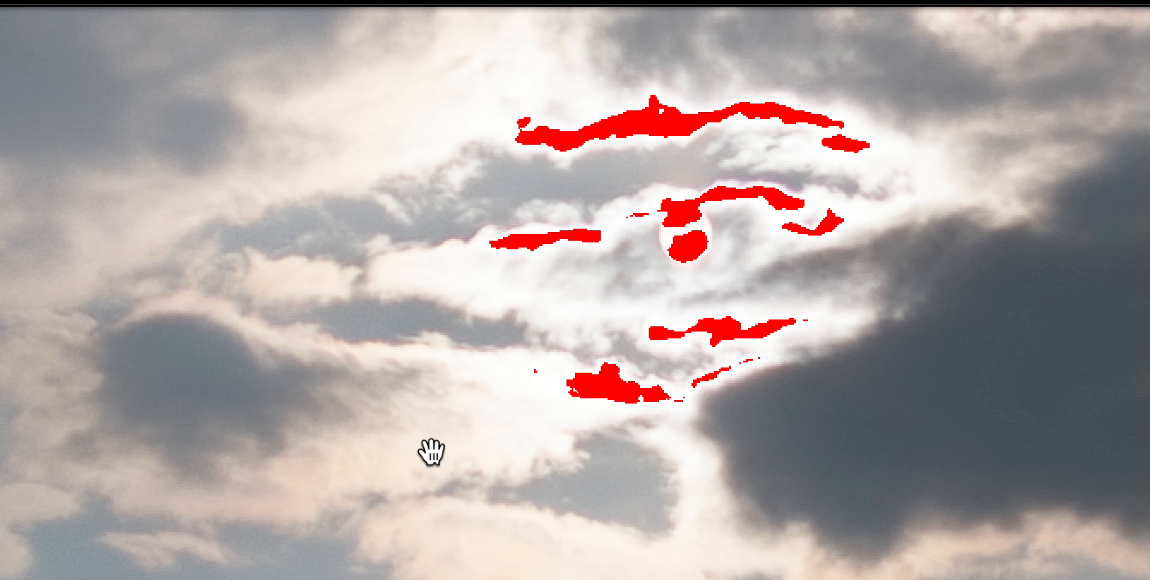
key("backslash")
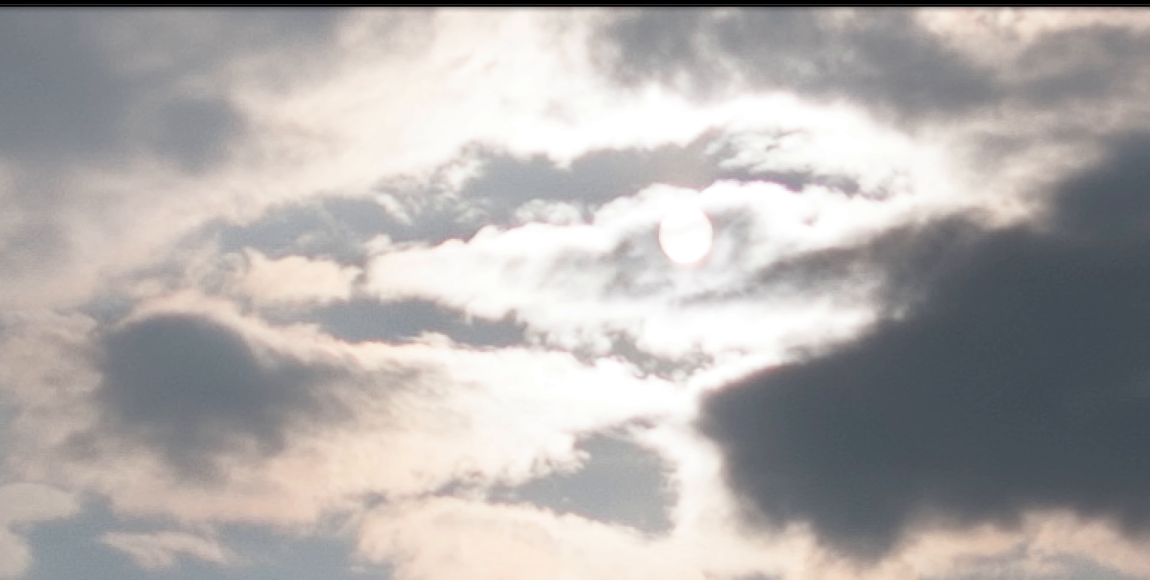
Step: Lower the exposure to its minimum on the merged HDR photo and to −5.00 on the source exposure
left_click(397, 487)
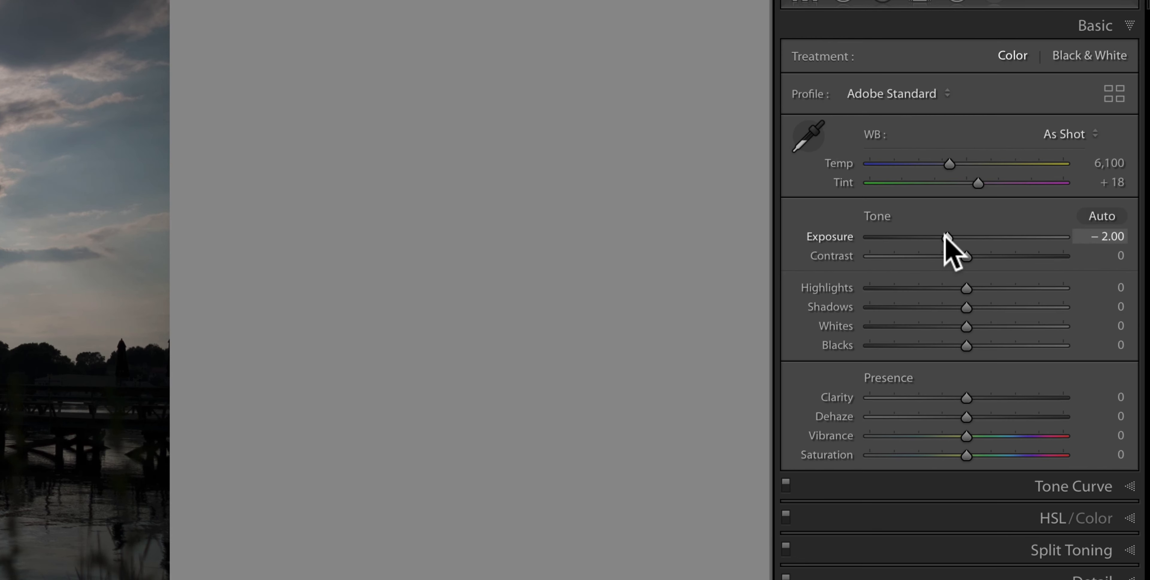
left_click_drag(944, 235, 860, 236)
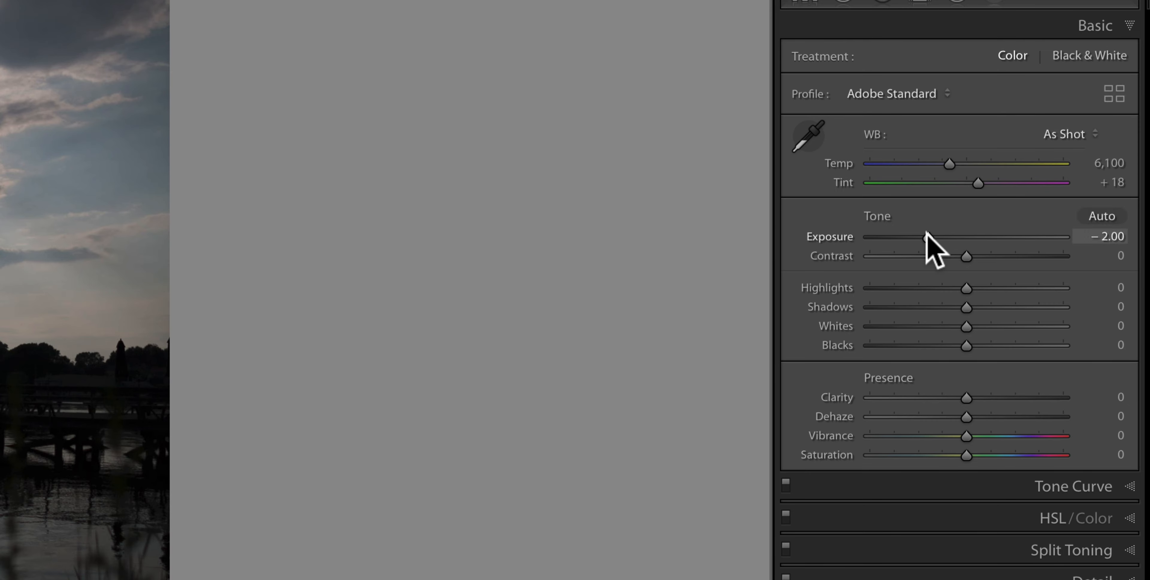
left_click_drag(924, 238, 811, 236)
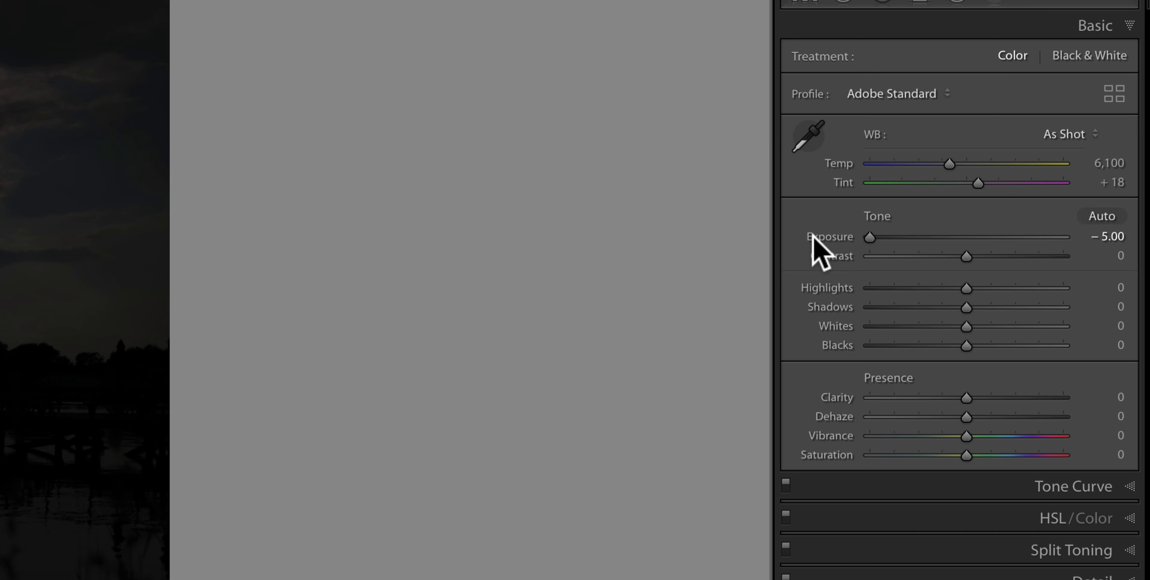
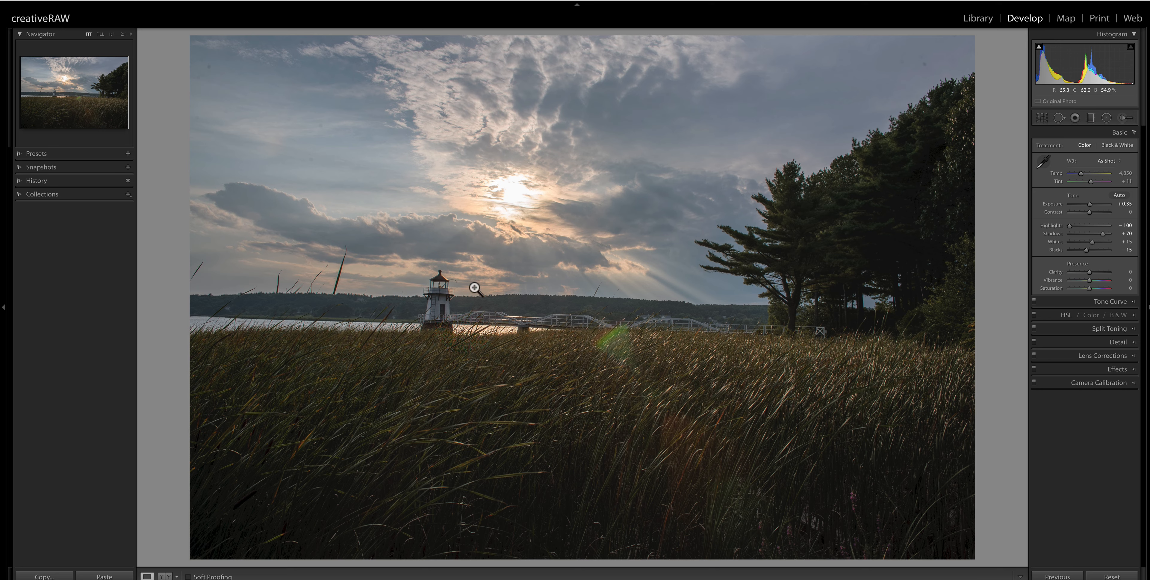
Step: Zoom in on the tall grass blades and tree line beside the lighthouse and examine them for ghosting and edge halos
left_click(332, 288)
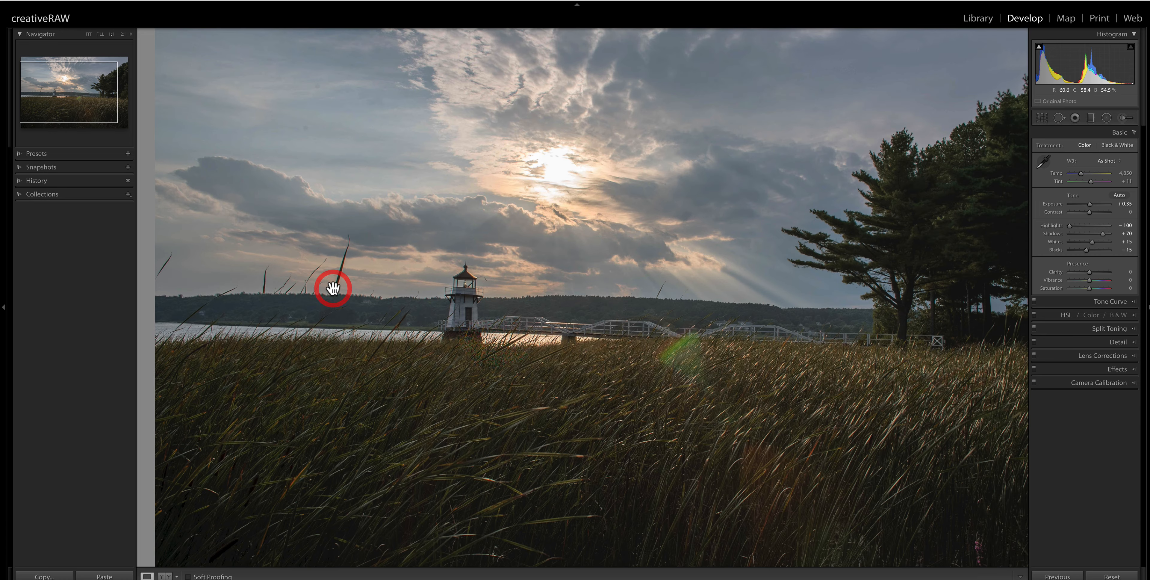
key("super+equal")
left_click_drag(304, 278, 619, 285)
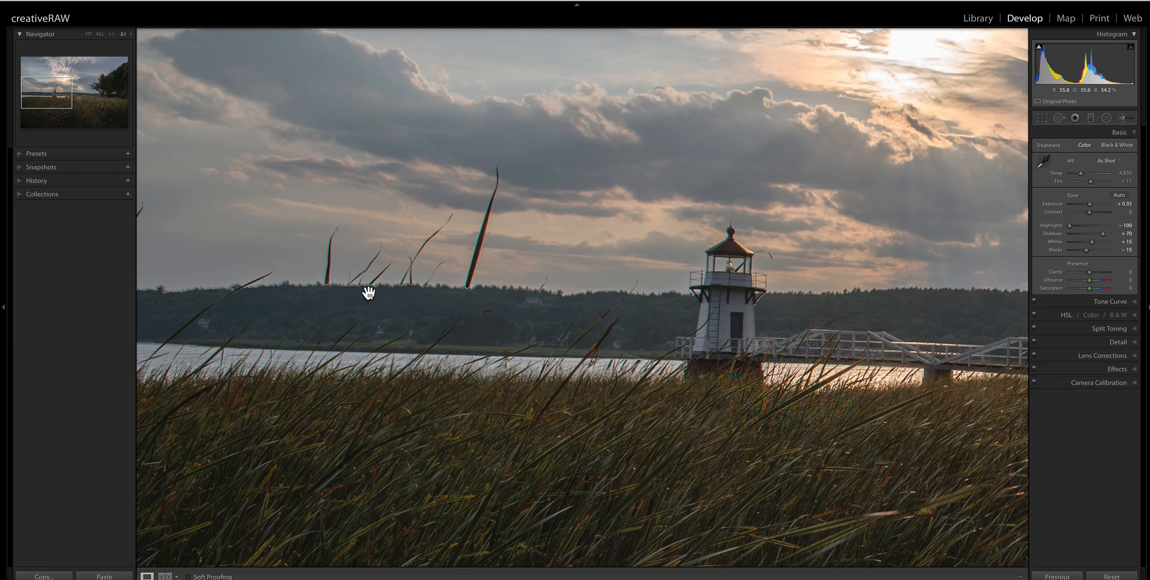
left_click_drag(556, 313, 497, 301)
key("super+equal")
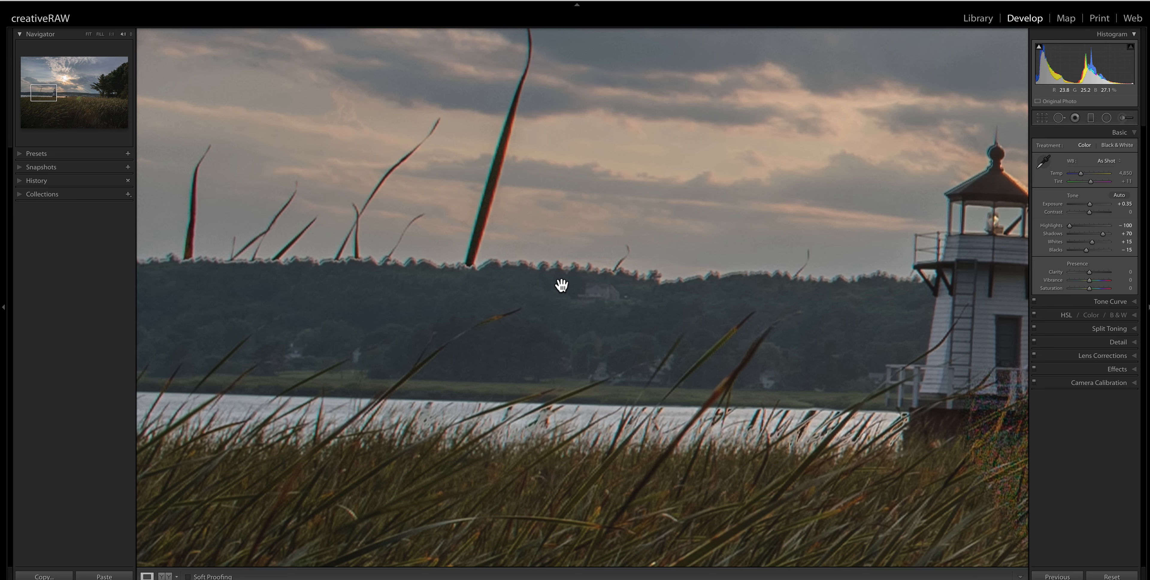
mouse_move(561, 285)
left_mouse_down()
mouse_move(551, 244)
mouse_move(542, 296)
left_mouse_up()
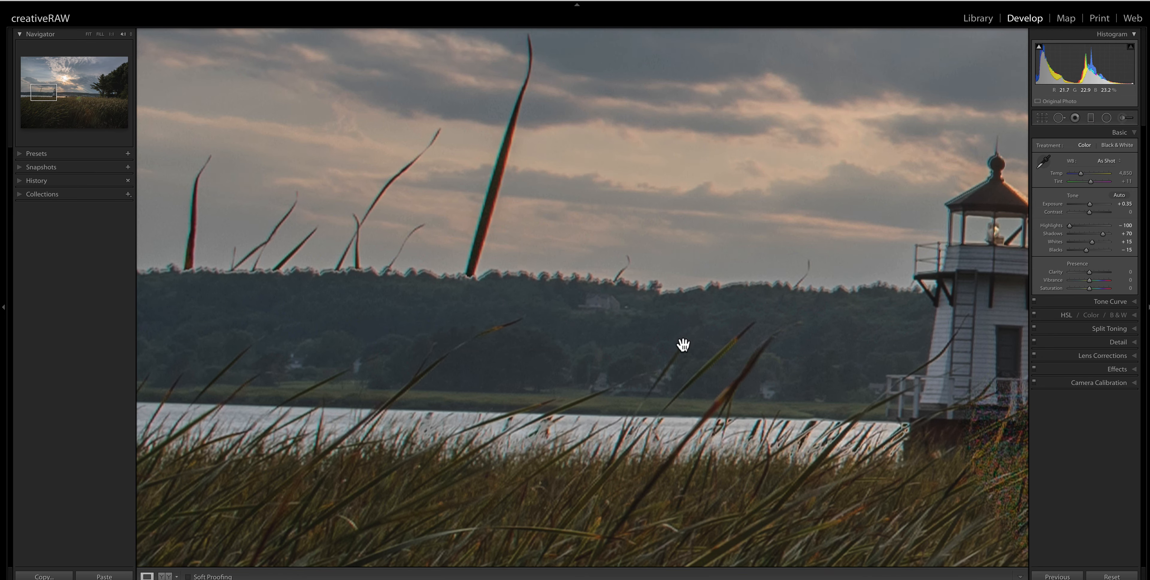
Step: Examine the lighthouse, the reeds in front of it and the white footbridge for HDR merge artifacts
left_click_drag(797, 321, 449, 335)
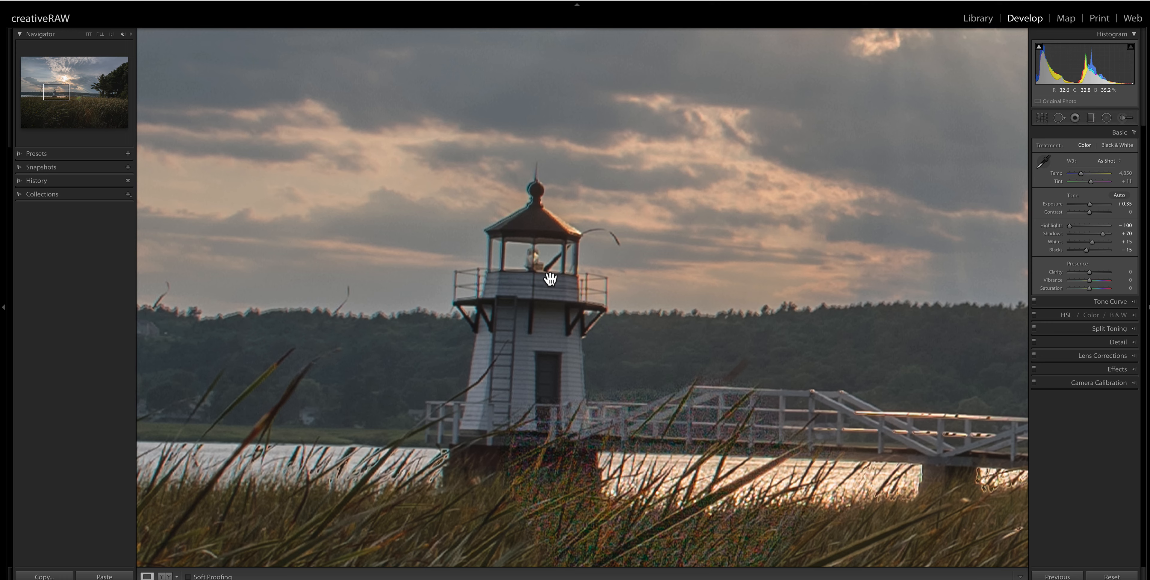
left_click_drag(679, 462, 577, 347)
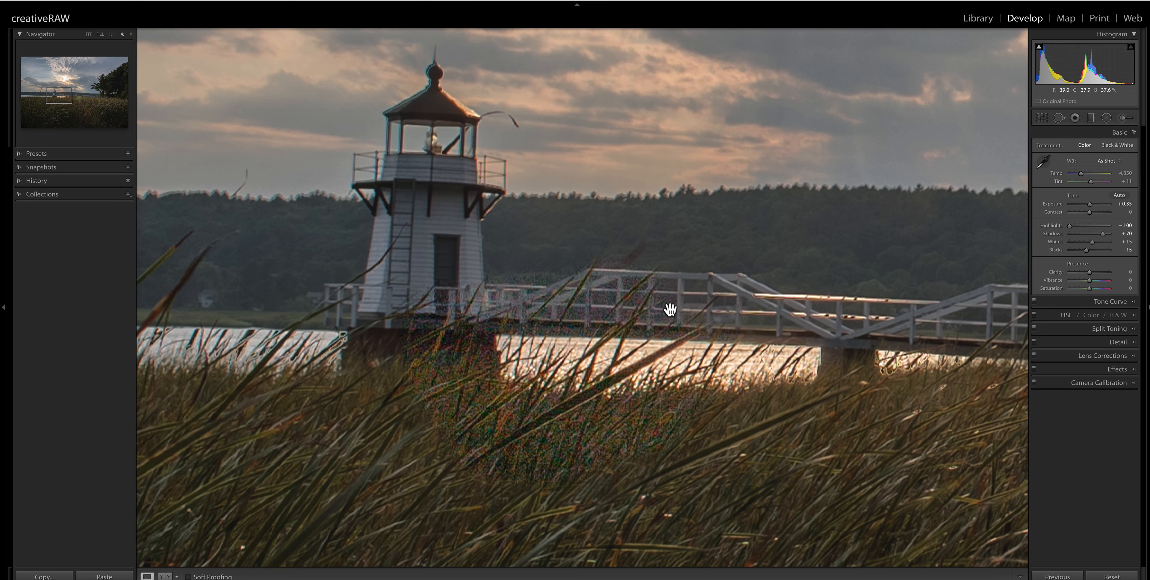
left_click_drag(887, 251, 342, 253)
left_click_drag(650, 255, 443, 247)
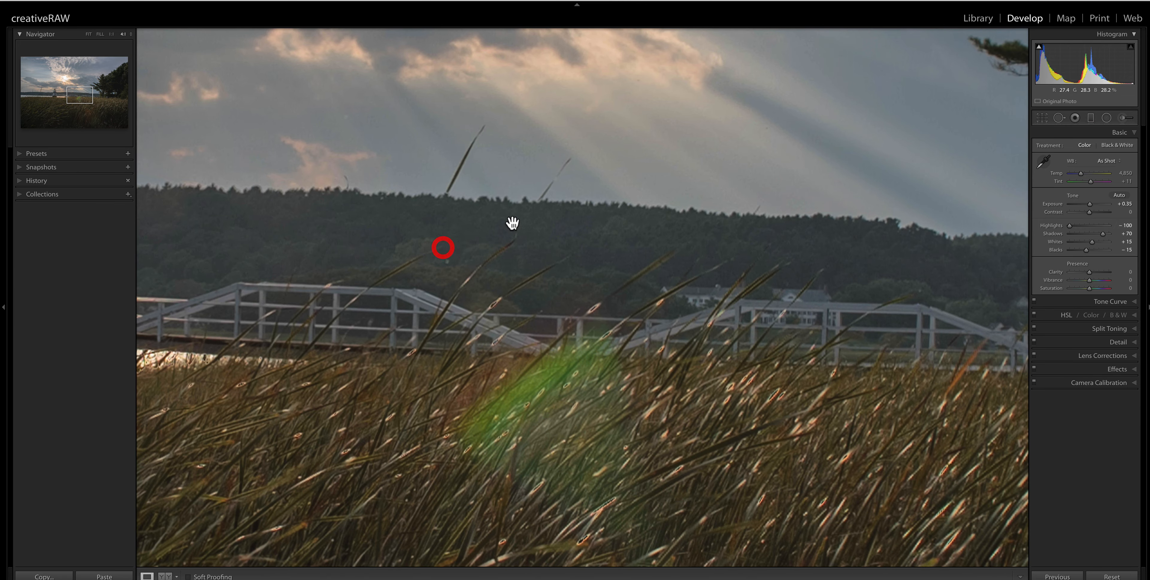